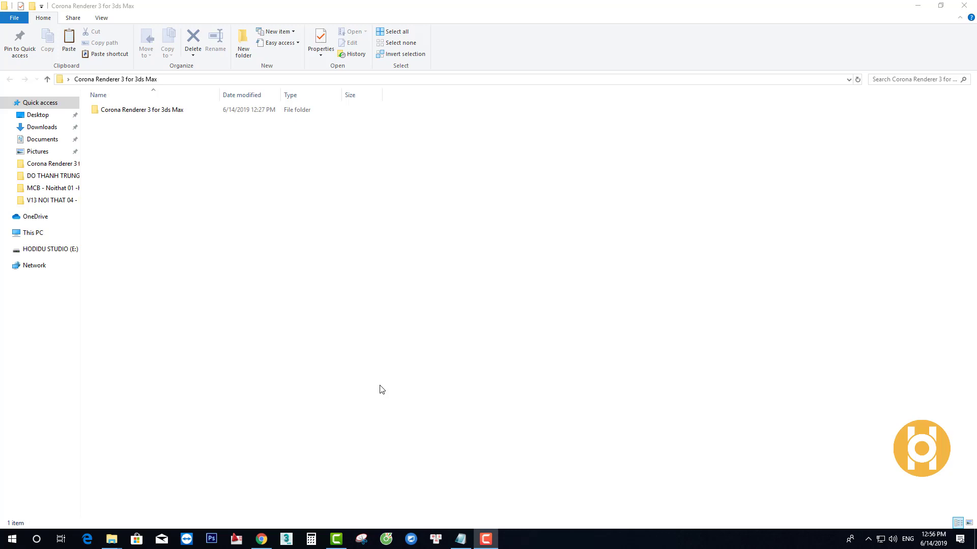
# Step: Run the corona-3-3dsmax-hotfix2 installer as administrator from the Corona Renderer 3 for 3ds Max folder
pyautogui.click(168, 112)
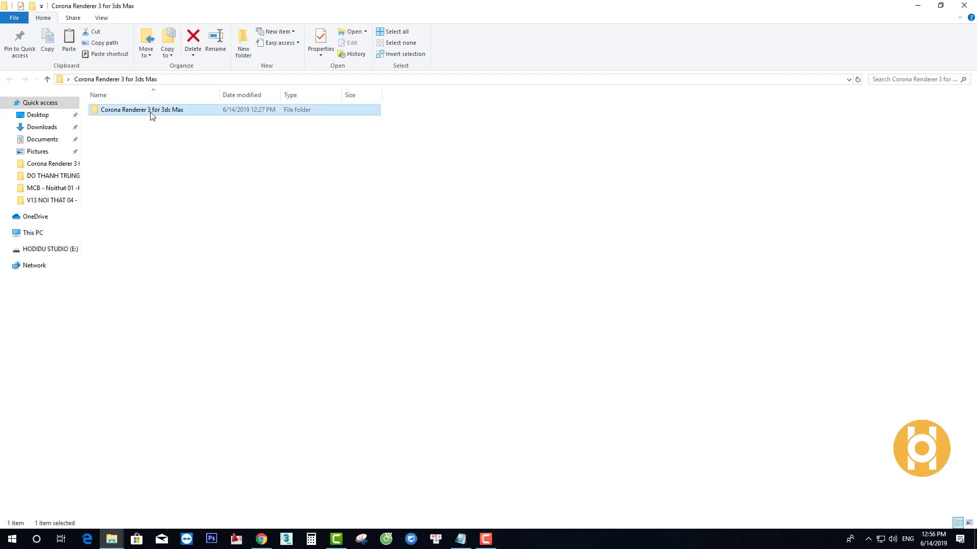
pyautogui.doubleClick(151, 111)
pyautogui.click(127, 121)
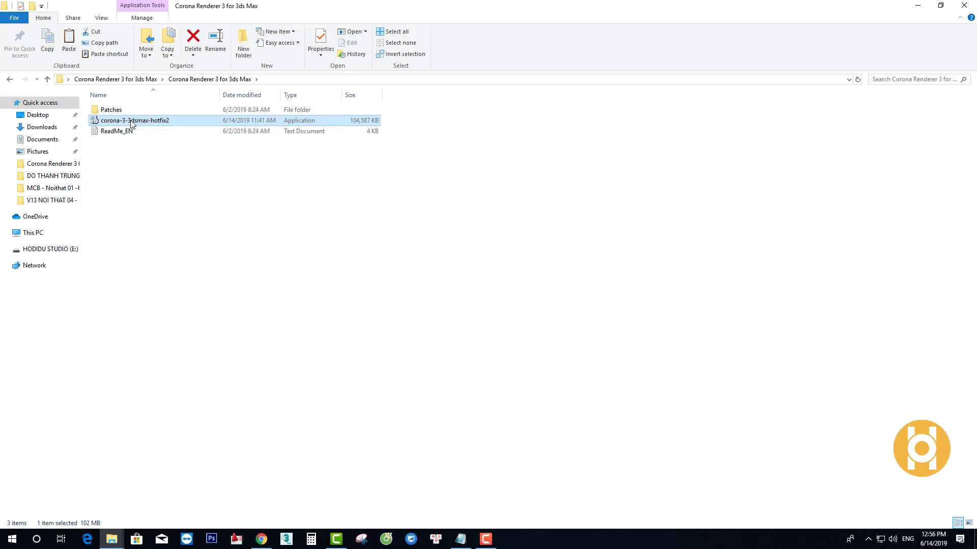
pyautogui.rightClick(130, 122)
pyautogui.click(132, 123)
pyautogui.rightClick(131, 123)
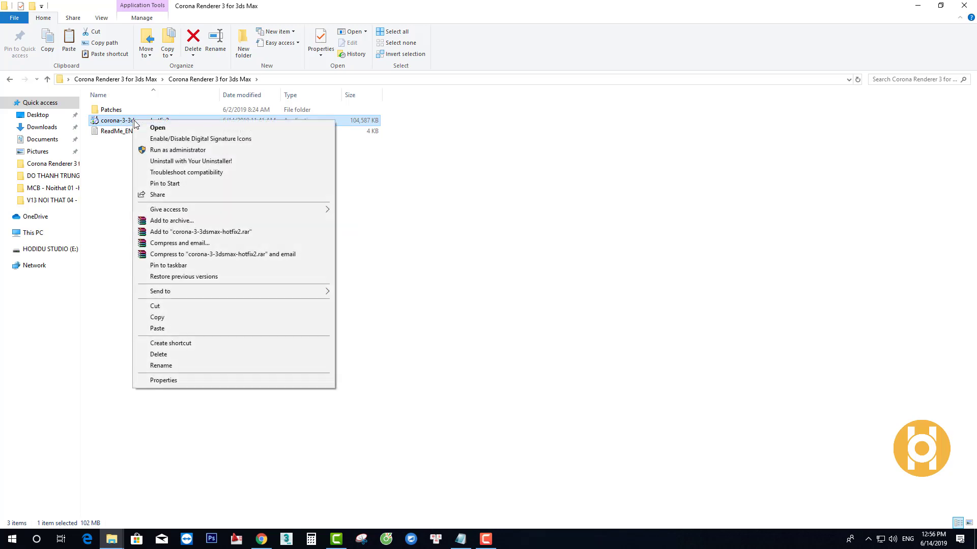
pyautogui.click(175, 149)
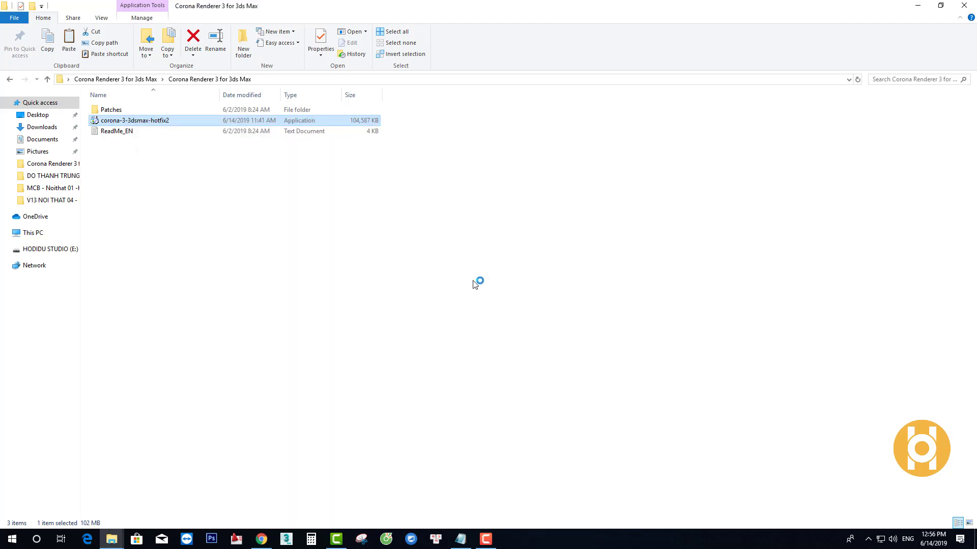
# Step: Accept the licence terms, run the Update install of Corona Renderer and finish the installer
pyautogui.click(445, 333)
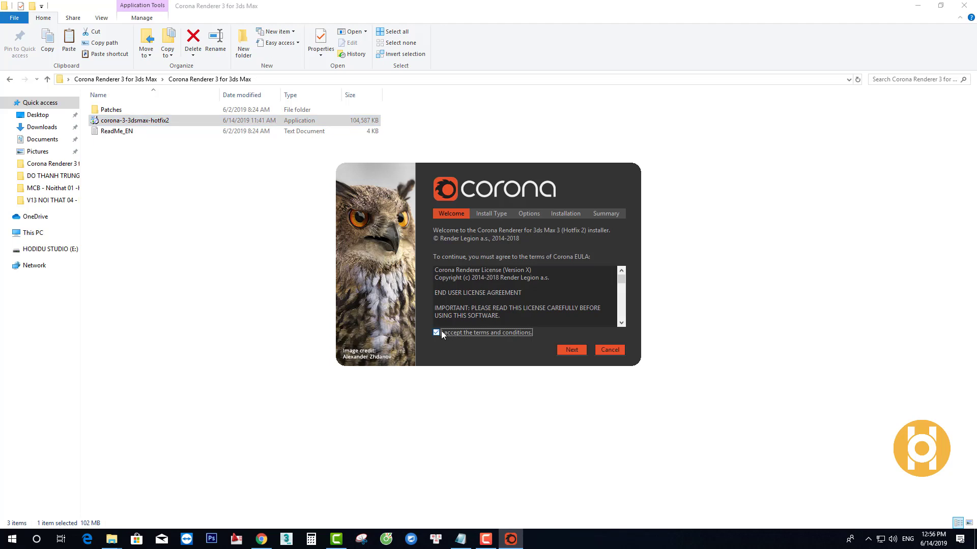
pyautogui.click(565, 350)
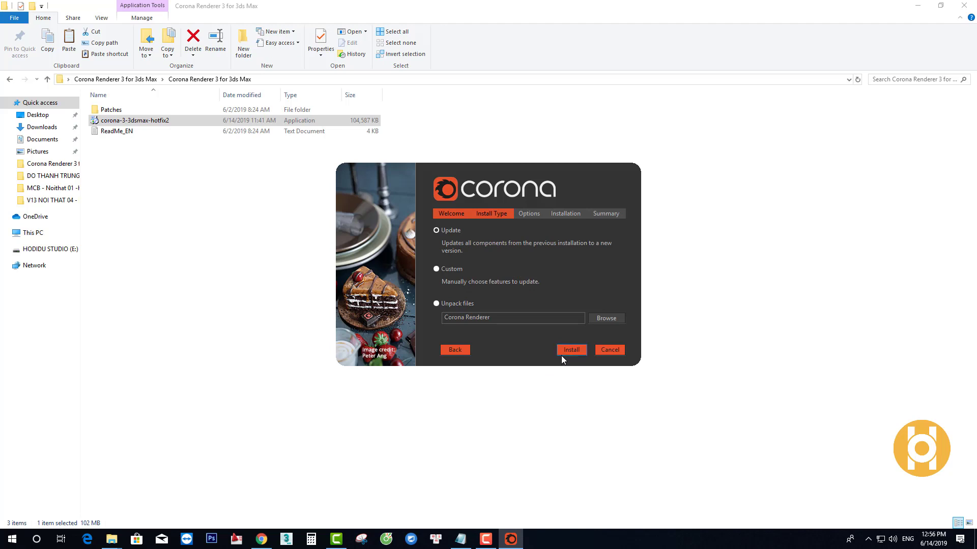
pyautogui.click(564, 352)
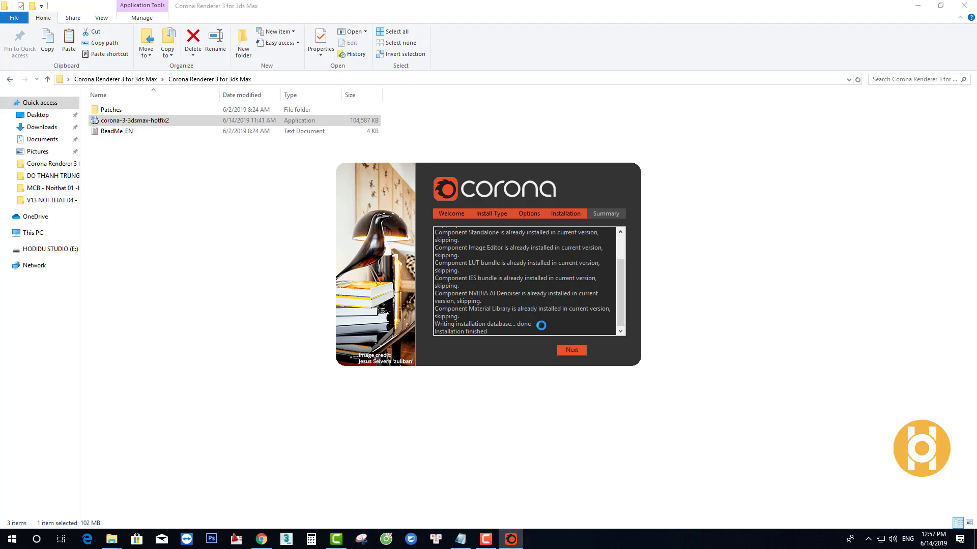
pyautogui.click(572, 349)
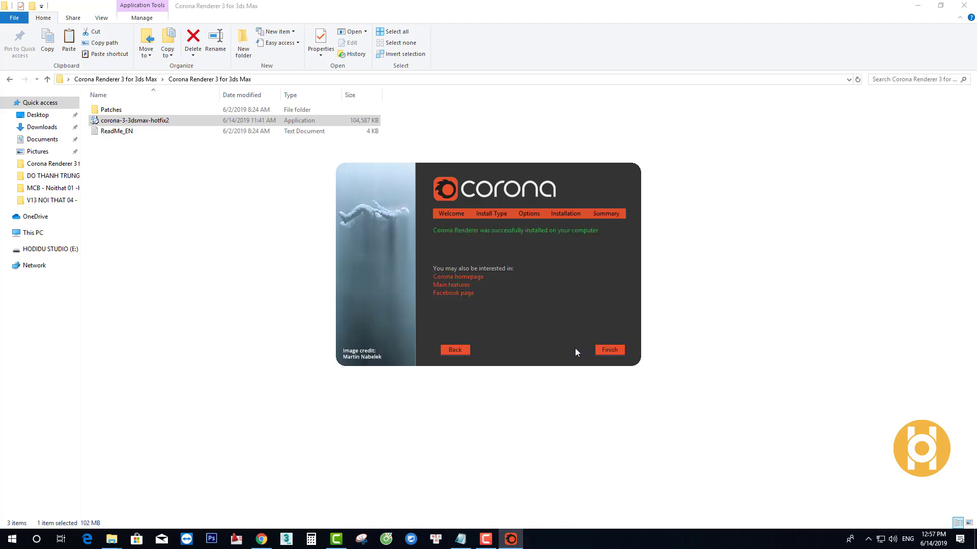
pyautogui.click(611, 350)
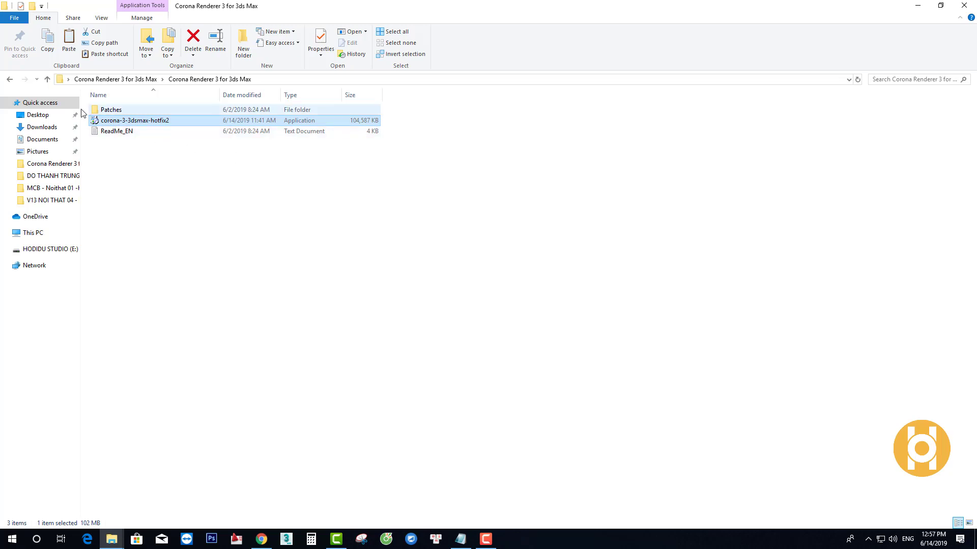
# Step: Open the Patches folder to list its Corona Renderer and Image Editor subfolders
pyautogui.doubleClick(110, 110)
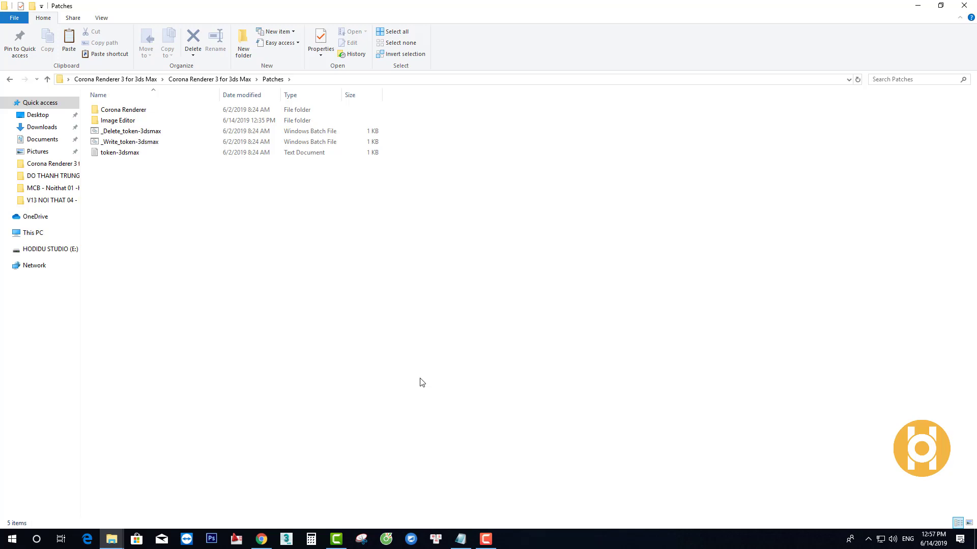
# Step: Copy Corona_Release.dll from the Patches\Corona Renderer folder
pyautogui.doubleClick(130, 110)
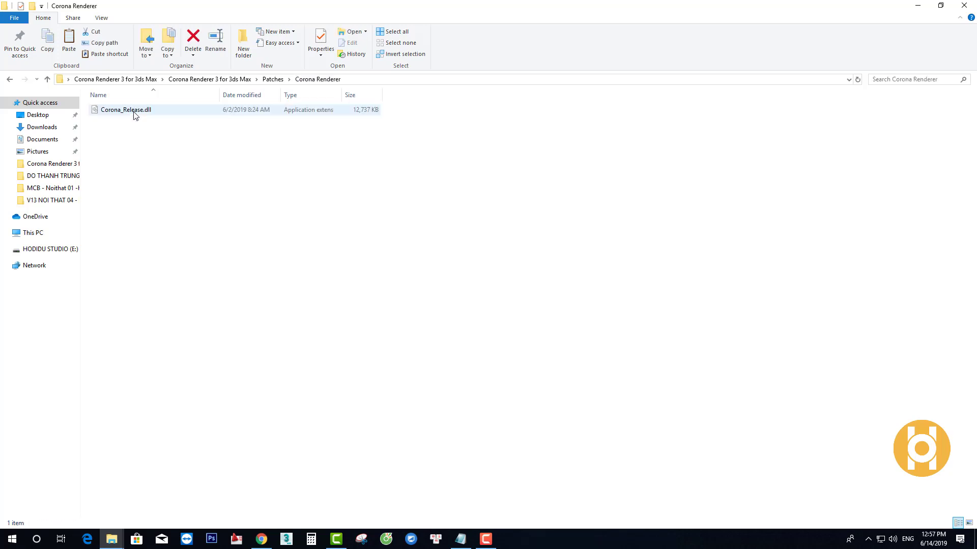
pyautogui.press('BackSpace')
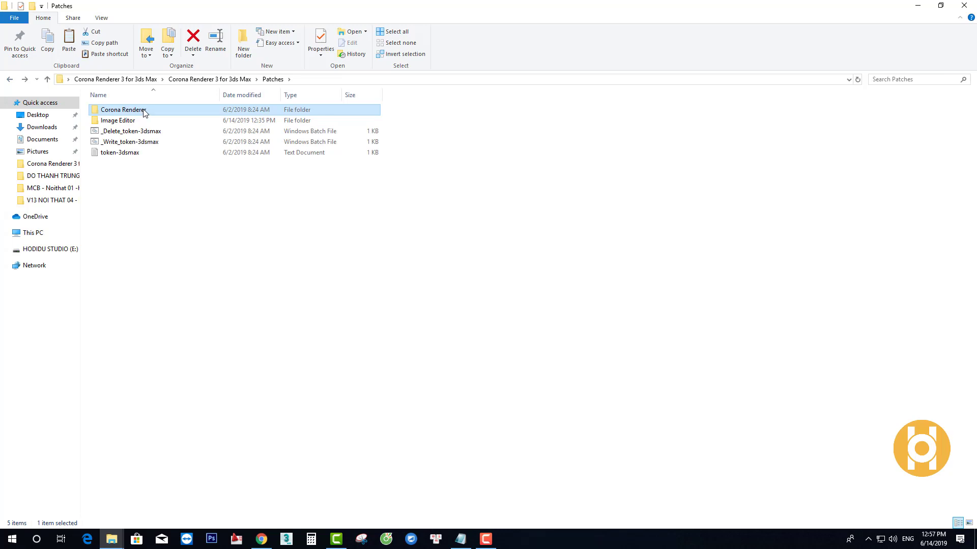
pyautogui.doubleClick(143, 111)
pyautogui.click(138, 110)
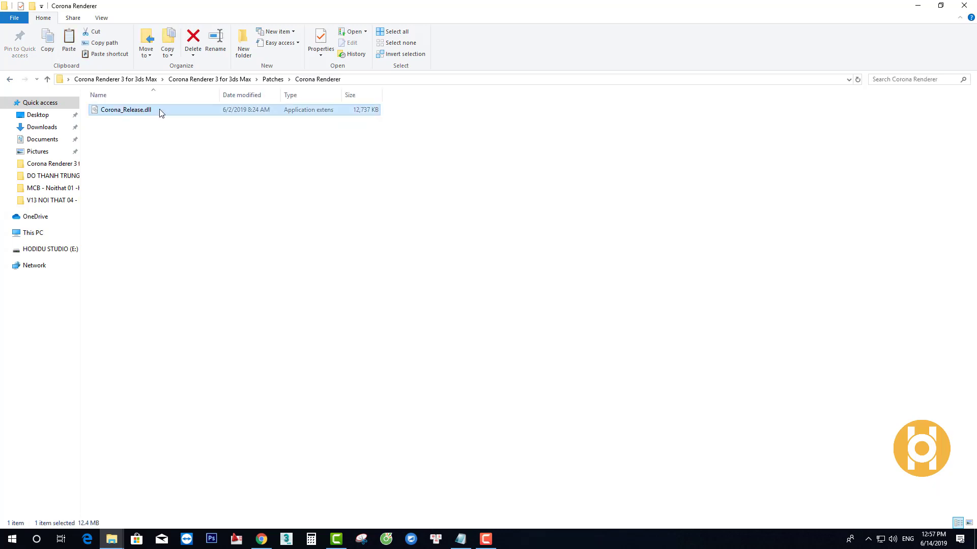
pyautogui.rightClick(160, 111)
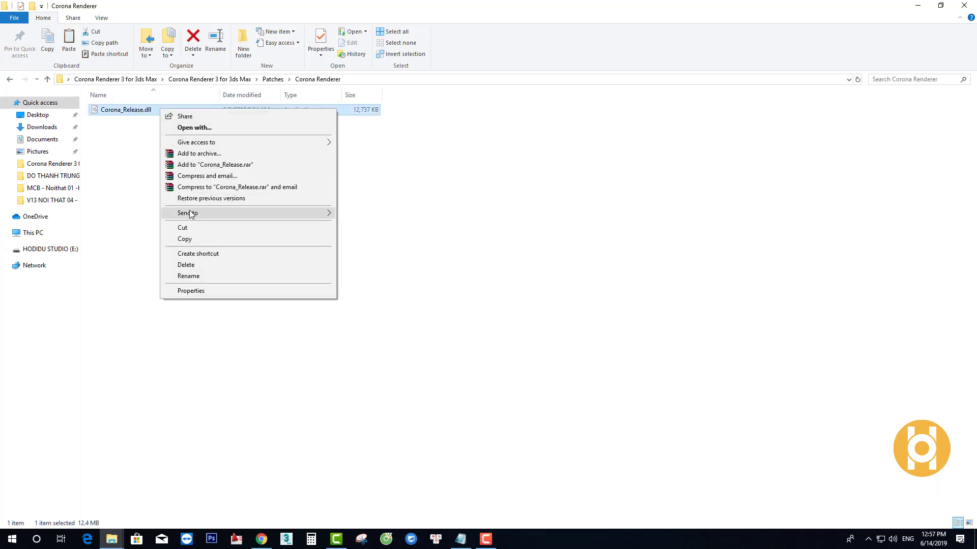
pyautogui.click(187, 242)
# Step: Paste Corona_Release.dll into C:\Program Files\Autodesk\3ds Max 2017, replacing the existing copy with admin permission
pyautogui.click(112, 539)
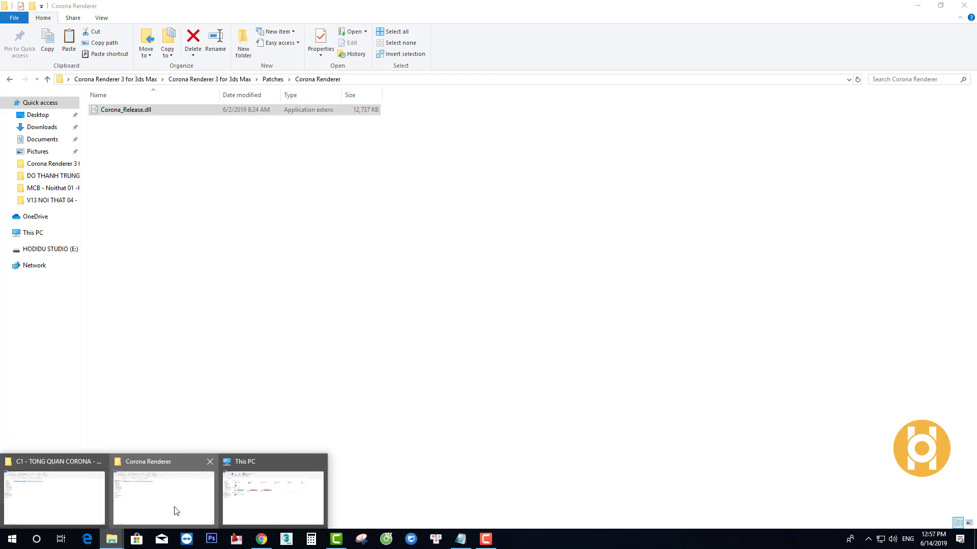
pyautogui.click(250, 496)
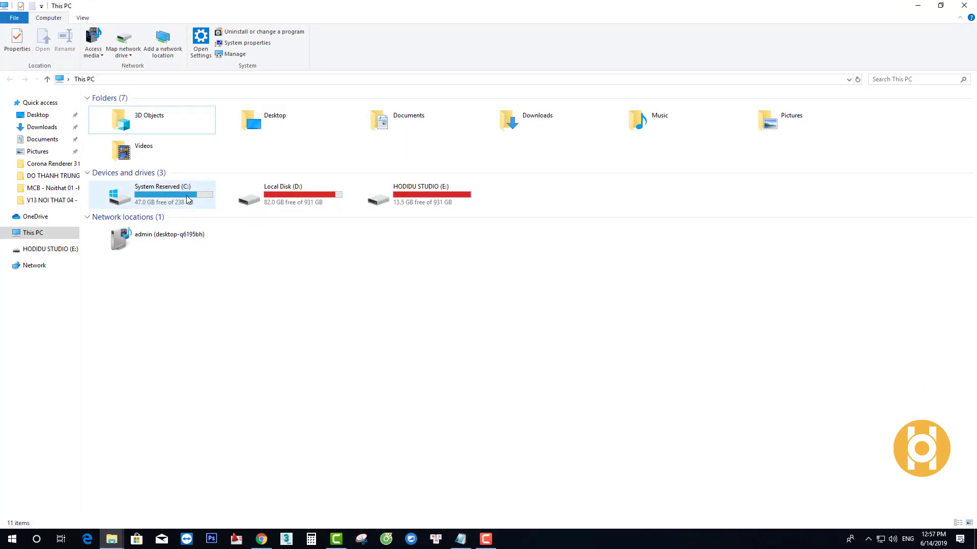
pyautogui.doubleClick(179, 201)
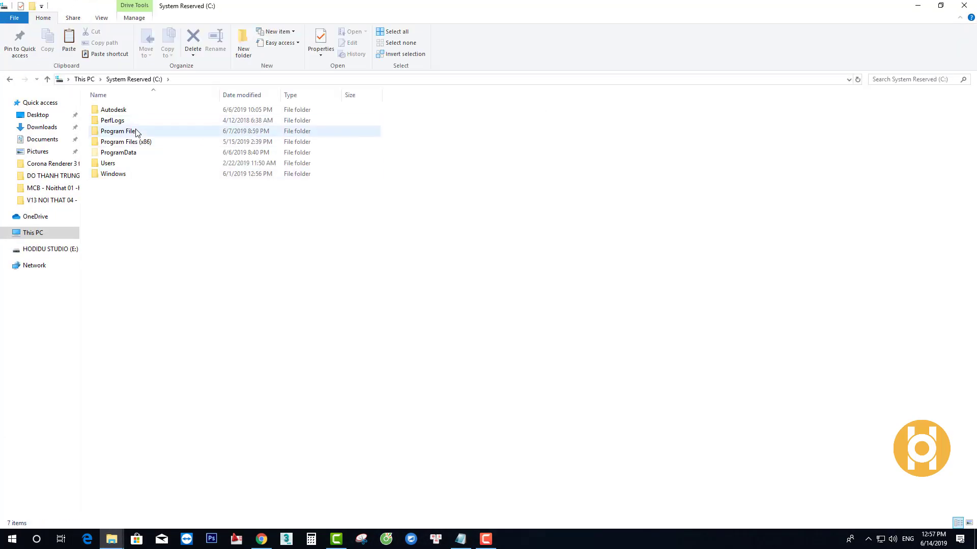
pyautogui.doubleClick(137, 131)
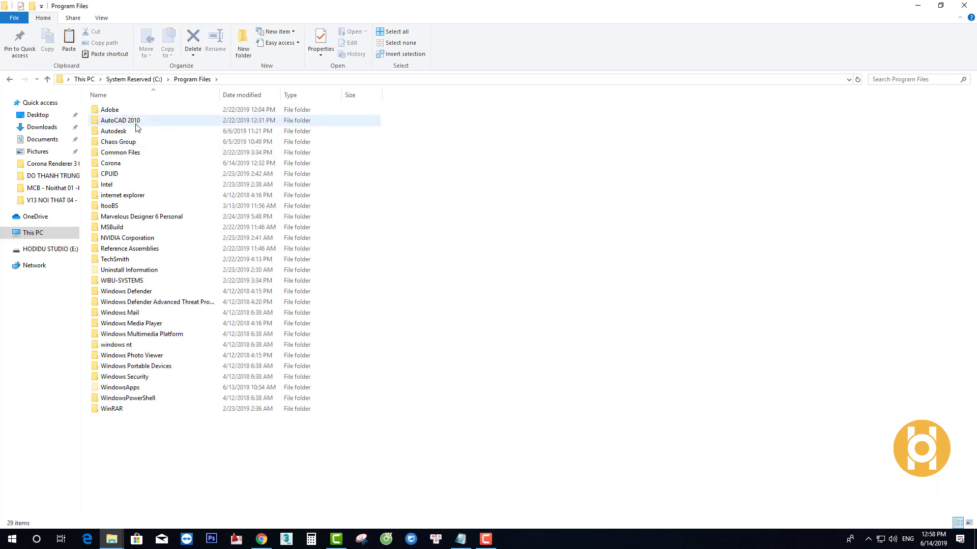
pyautogui.doubleClick(128, 132)
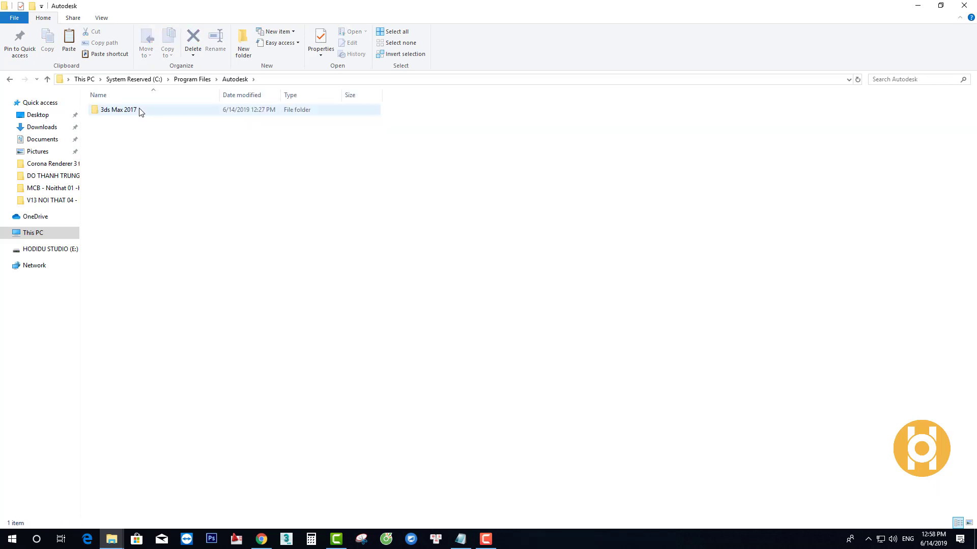
pyautogui.click(142, 113)
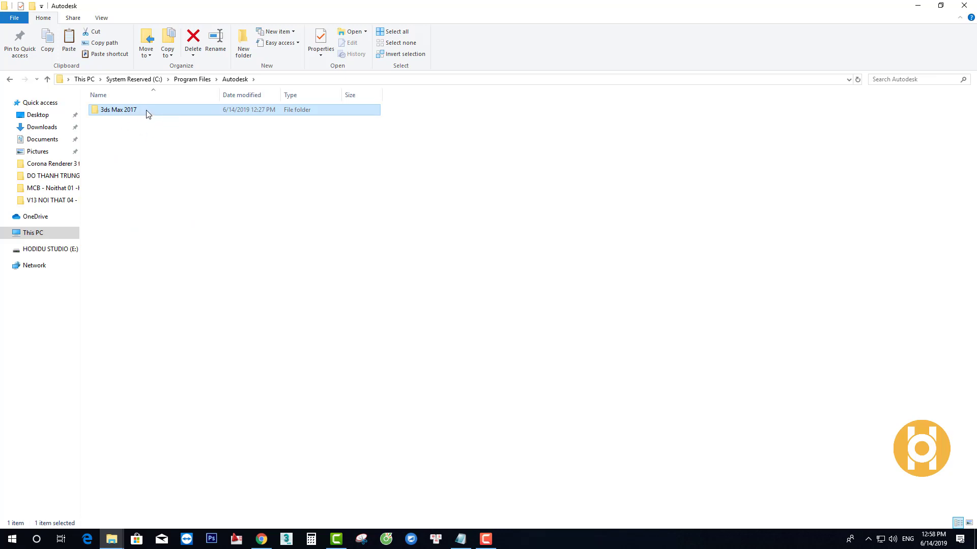
pyautogui.doubleClick(146, 110)
pyautogui.rightClick(441, 201)
pyautogui.click(466, 270)
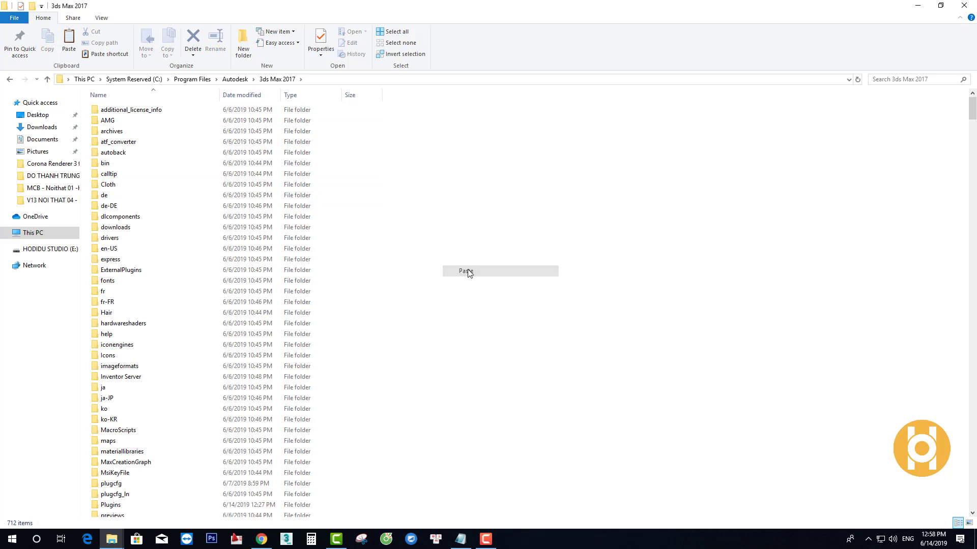
pyautogui.click(436, 200)
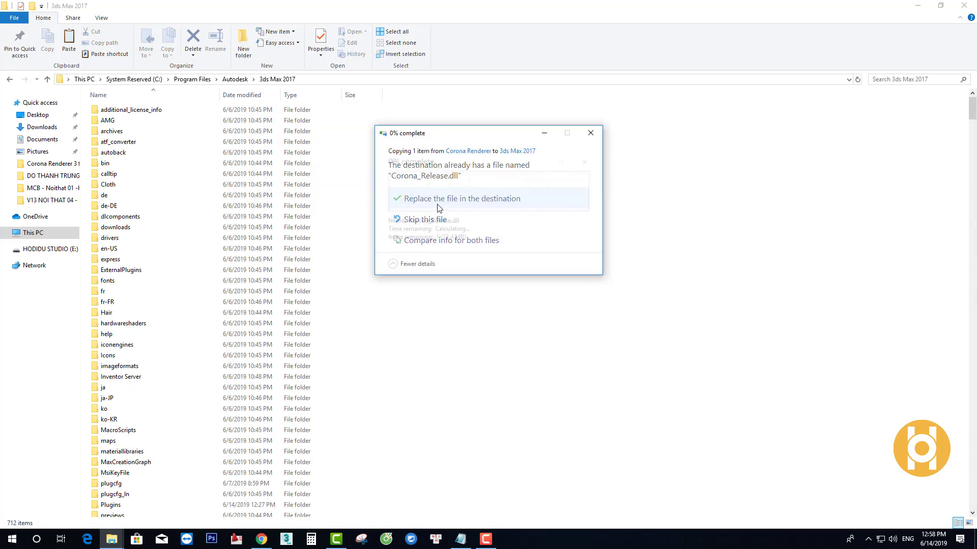
pyautogui.click(473, 205)
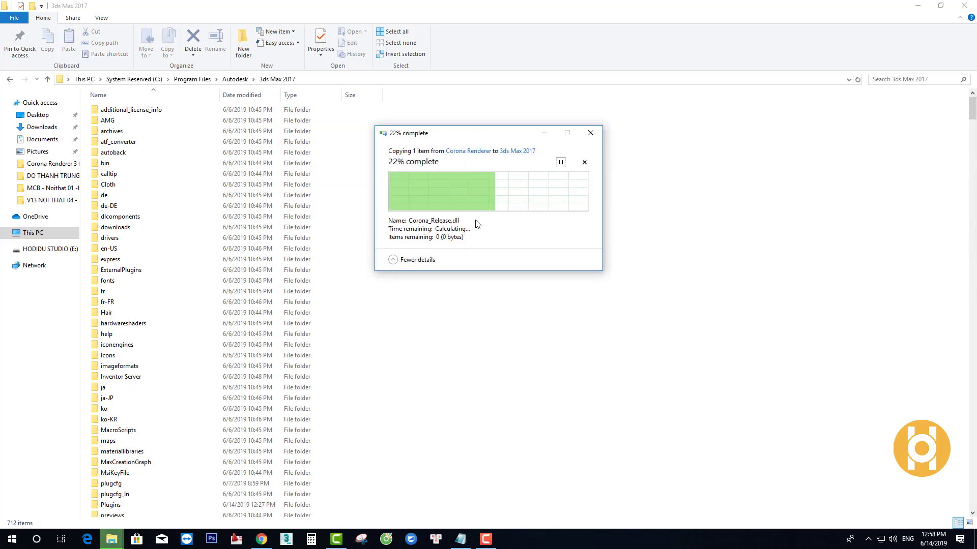
pyautogui.click(7, 80)
# Step: Copy CoronaImage and CoronaImageCmd from the Patches\Image Editor folder
pyautogui.click(7, 81)
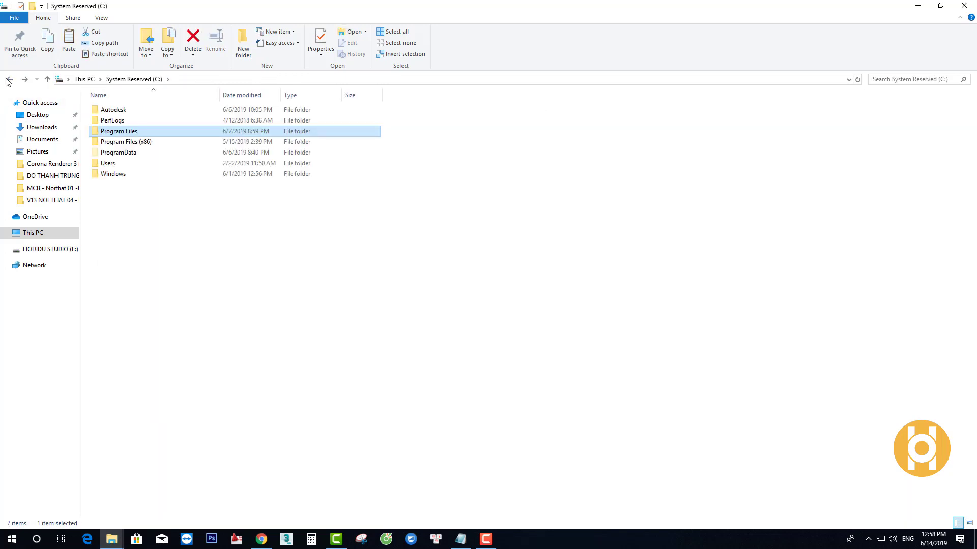
pyautogui.click(9, 81)
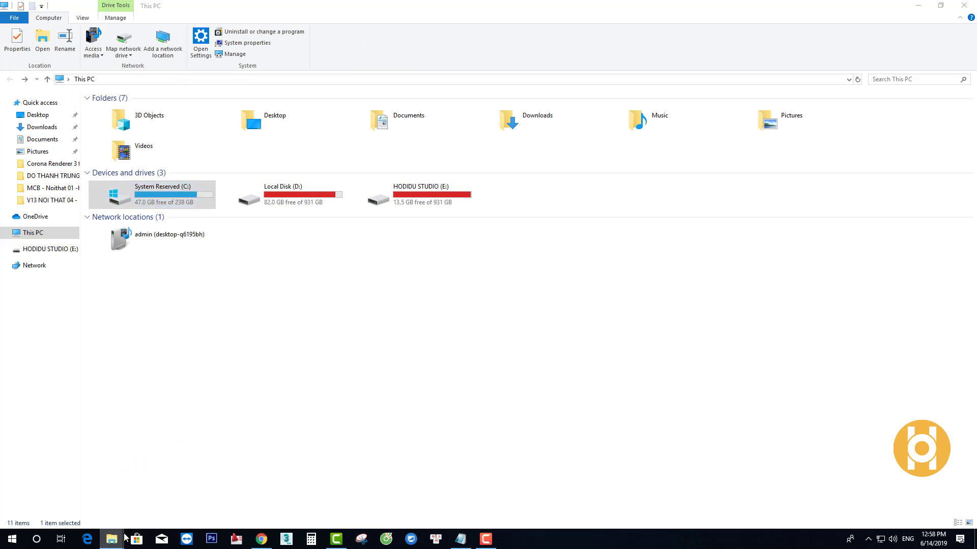
pyautogui.moveTo(112, 539)
pyautogui.click(152, 506)
pyautogui.click(270, 80)
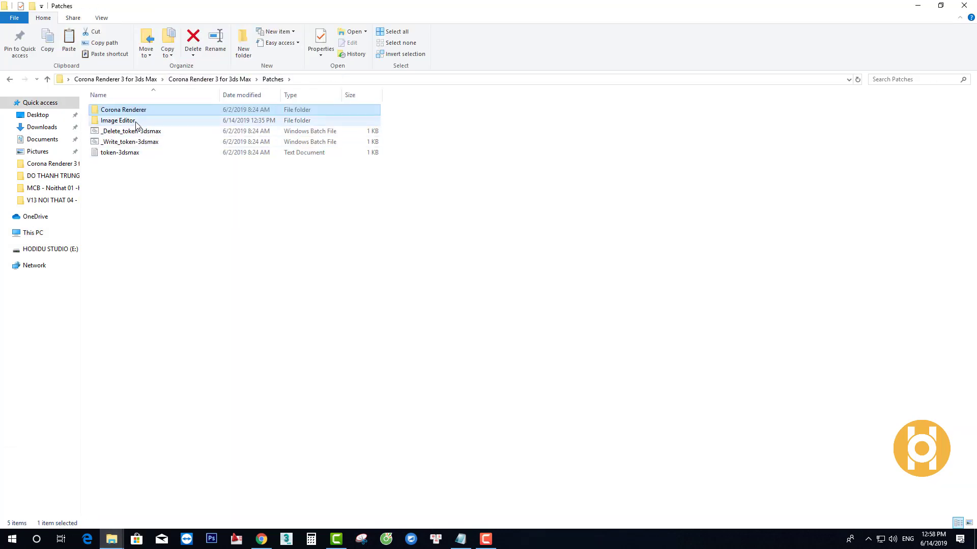
pyautogui.click(144, 124)
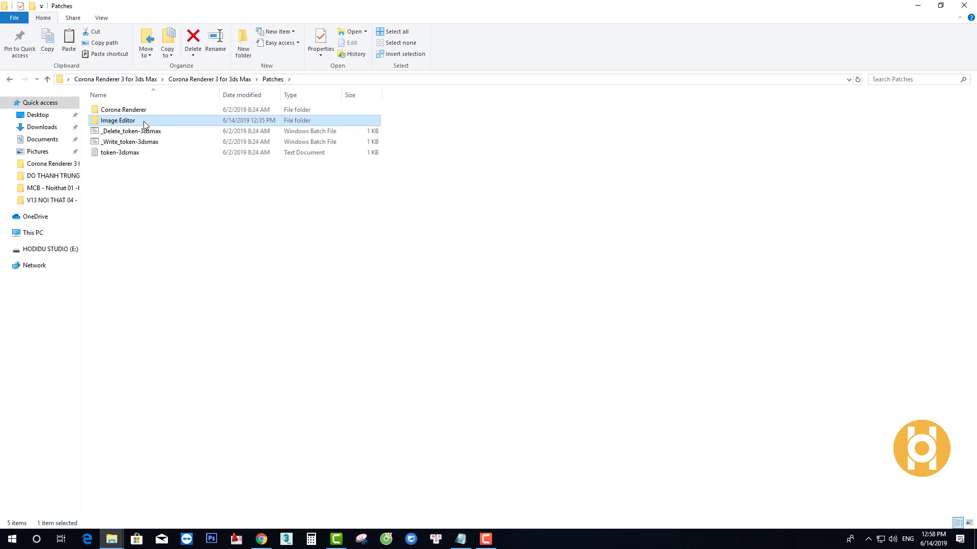
pyautogui.doubleClick(144, 125)
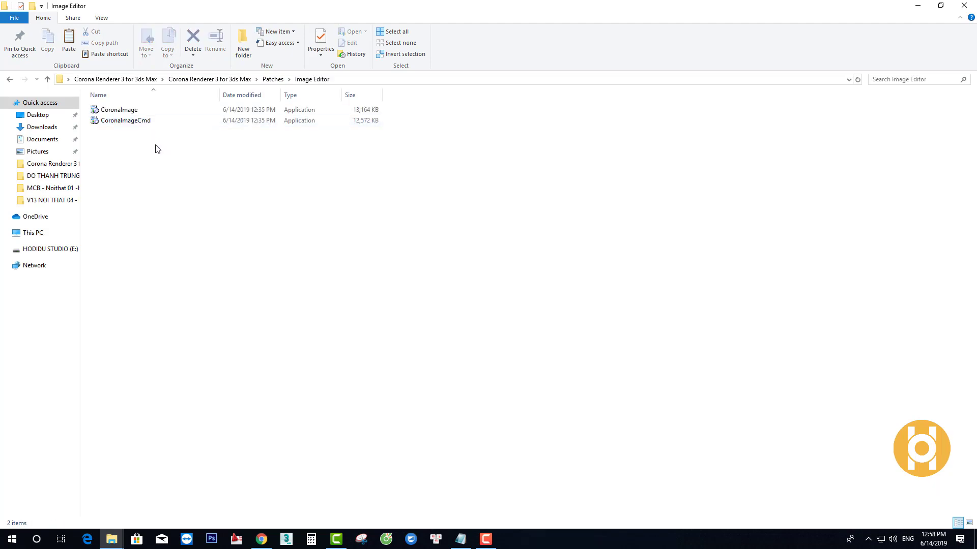
pyautogui.moveTo(168, 137); pyautogui.dragTo(139, 109)
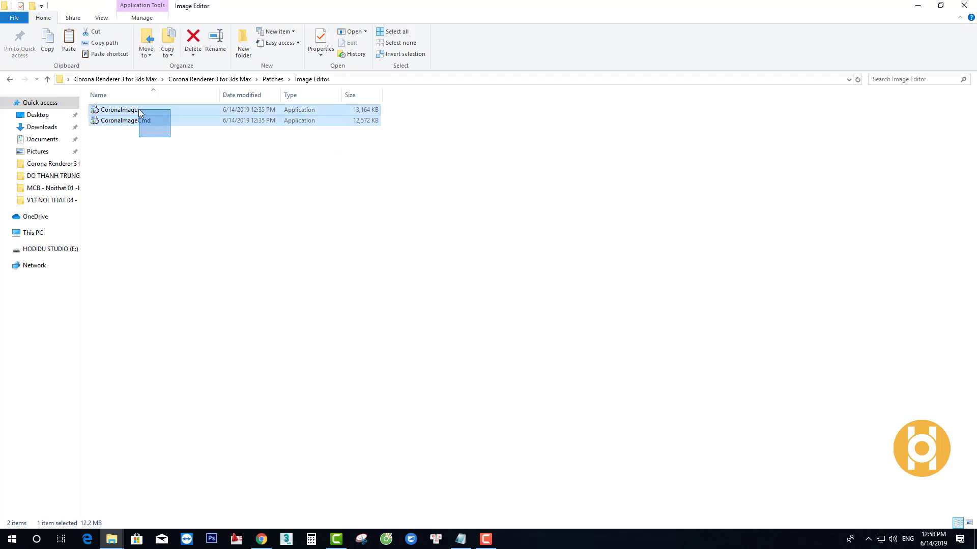
pyautogui.hotkey('shift', 'F10')
pyautogui.click(176, 264)
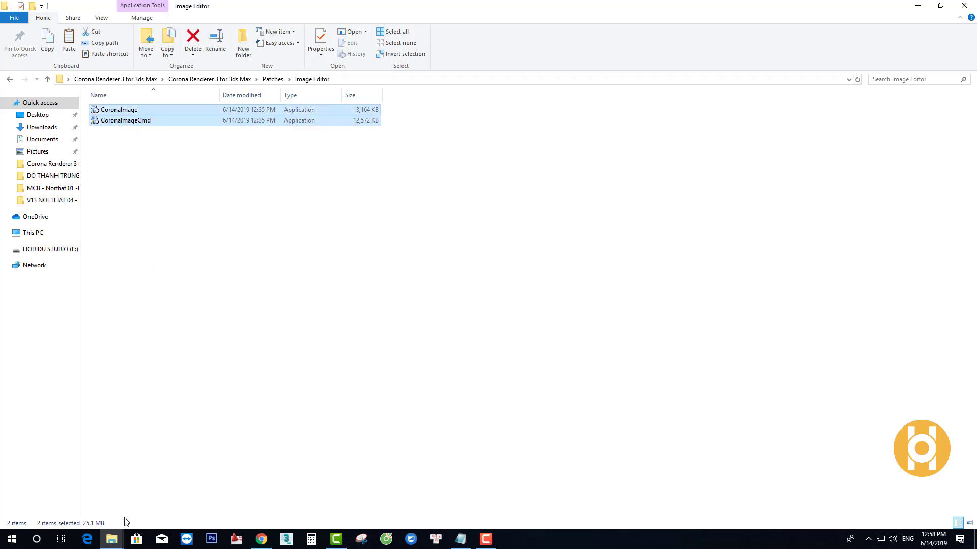
# Step: Paste both files into C:\Program Files\Corona\Image Editor, replacing the originals with admin permission for all
pyautogui.click(112, 539)
pyautogui.click(248, 493)
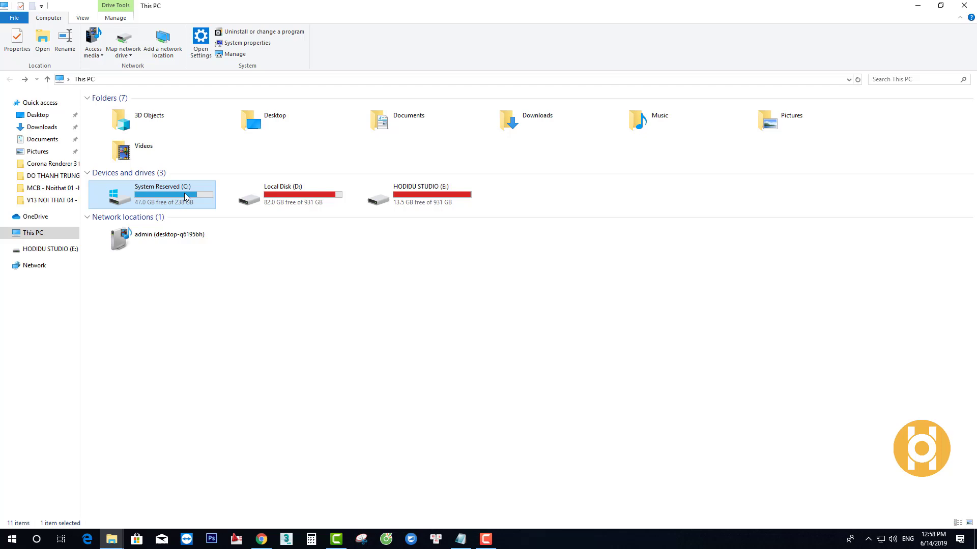
pyautogui.doubleClick(162, 205)
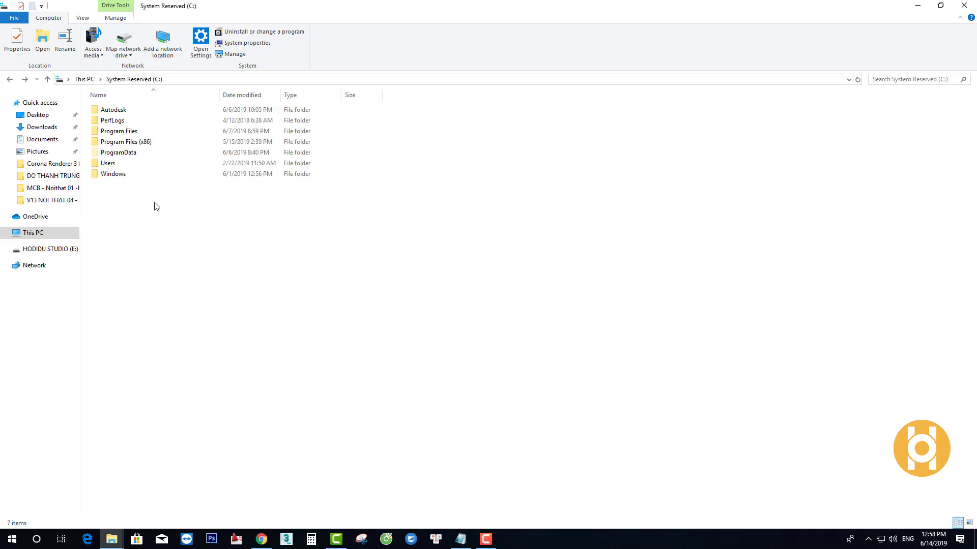
pyautogui.doubleClick(130, 132)
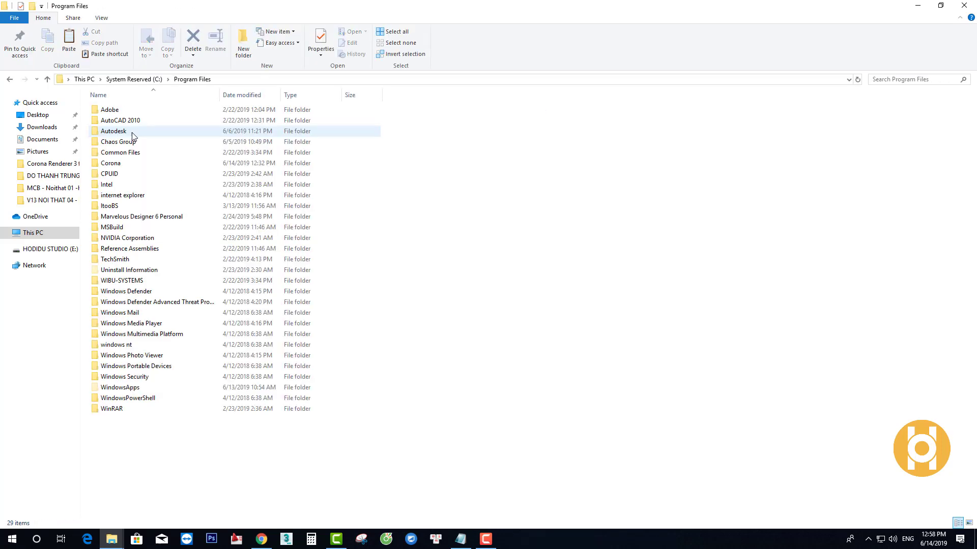
pyautogui.doubleClick(129, 163)
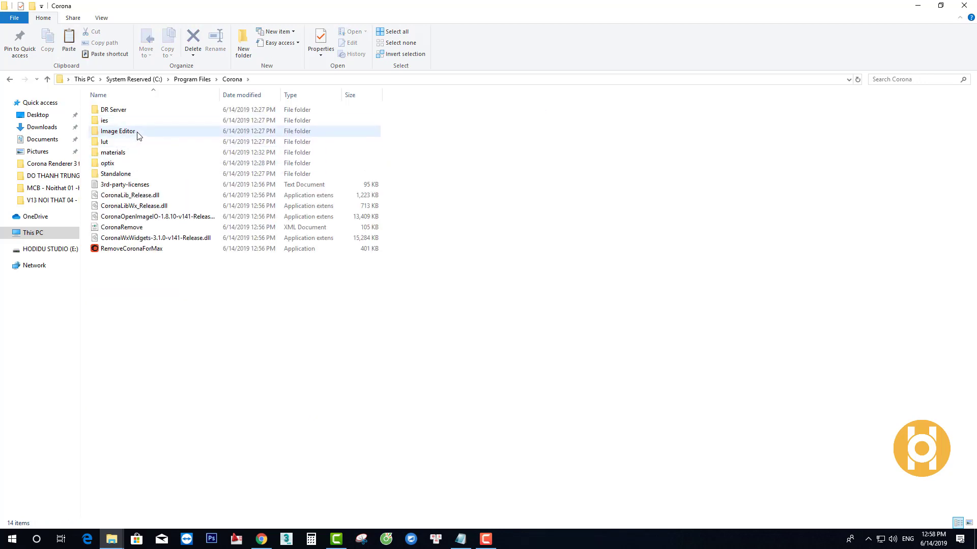
pyautogui.doubleClick(139, 132)
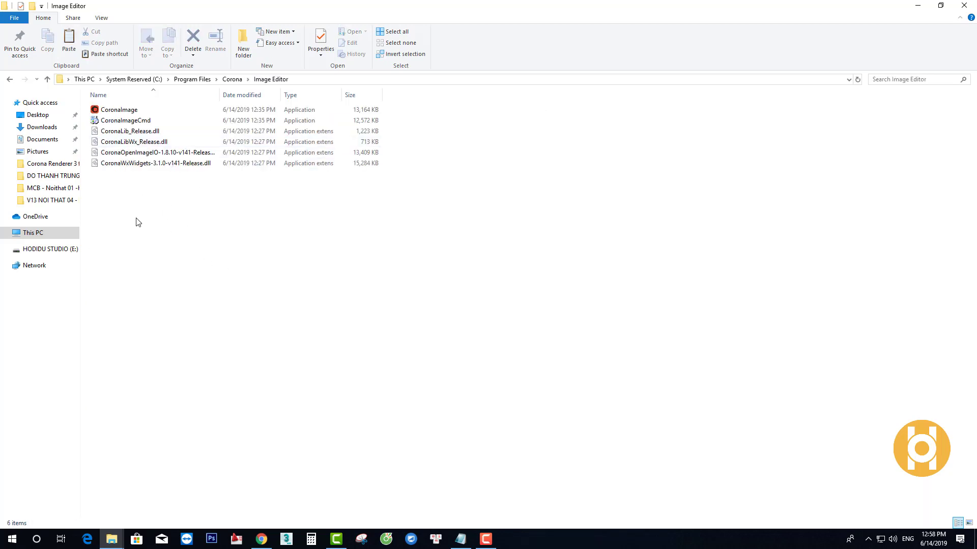
pyautogui.rightClick(172, 202)
pyautogui.click(206, 272)
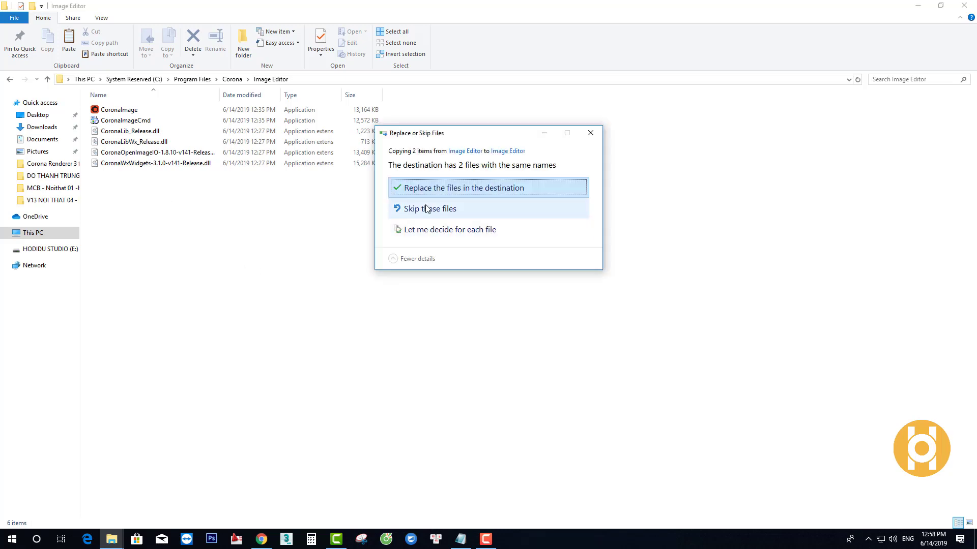
pyautogui.click(429, 193)
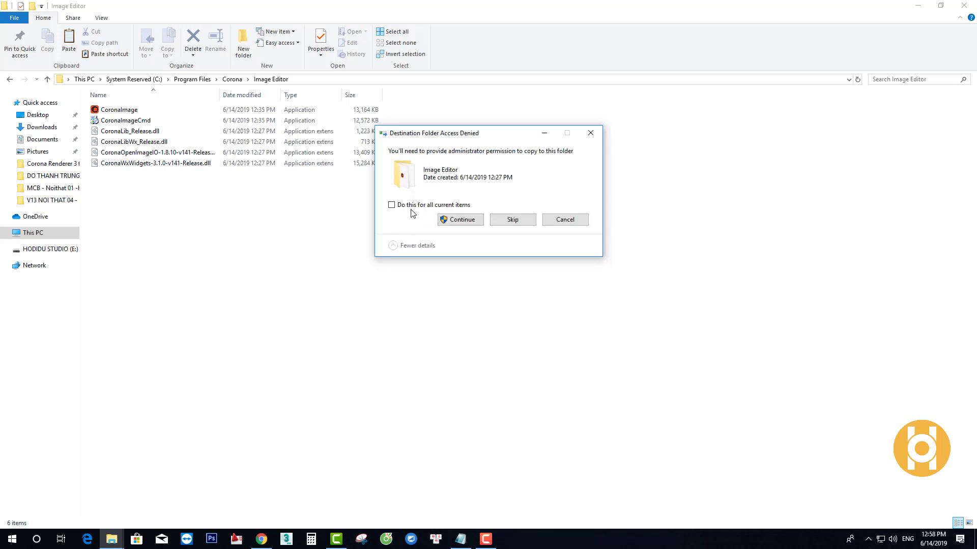
pyautogui.click(413, 205)
pyautogui.click(453, 222)
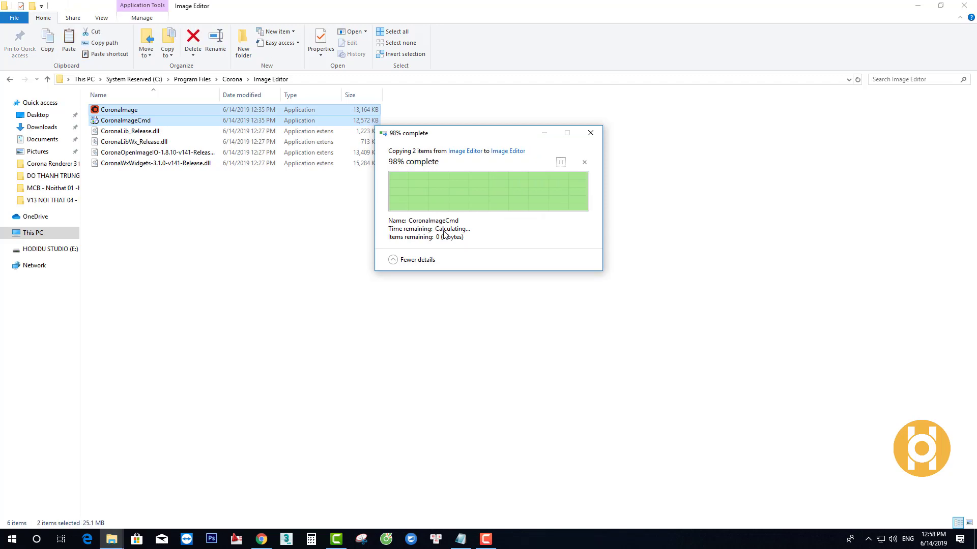
pyautogui.click(134, 79)
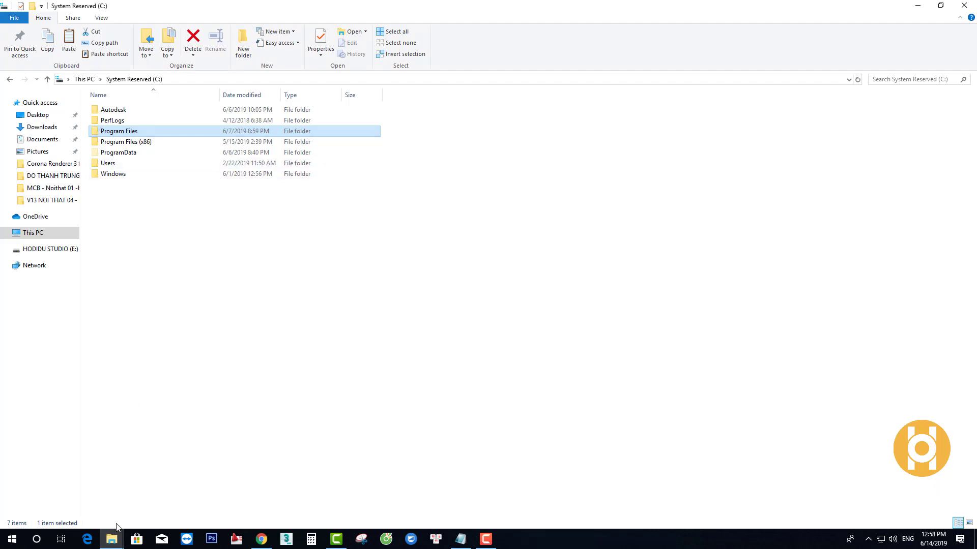
# Step: Run _Write_token-3dsmax from Patches as administrator, getting past the SmartScreen warning
pyautogui.click(111, 540)
pyautogui.click(209, 494)
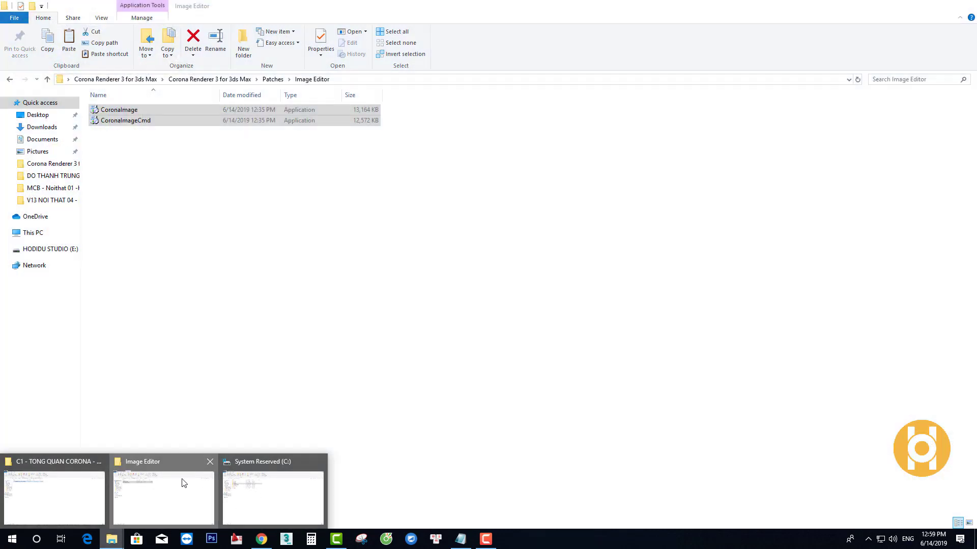
pyautogui.click(273, 79)
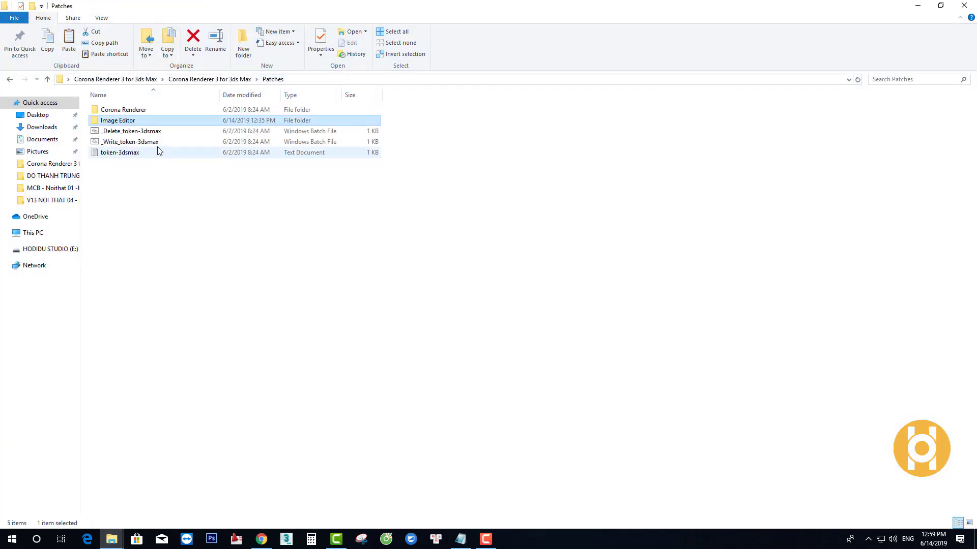
pyautogui.click(130, 143)
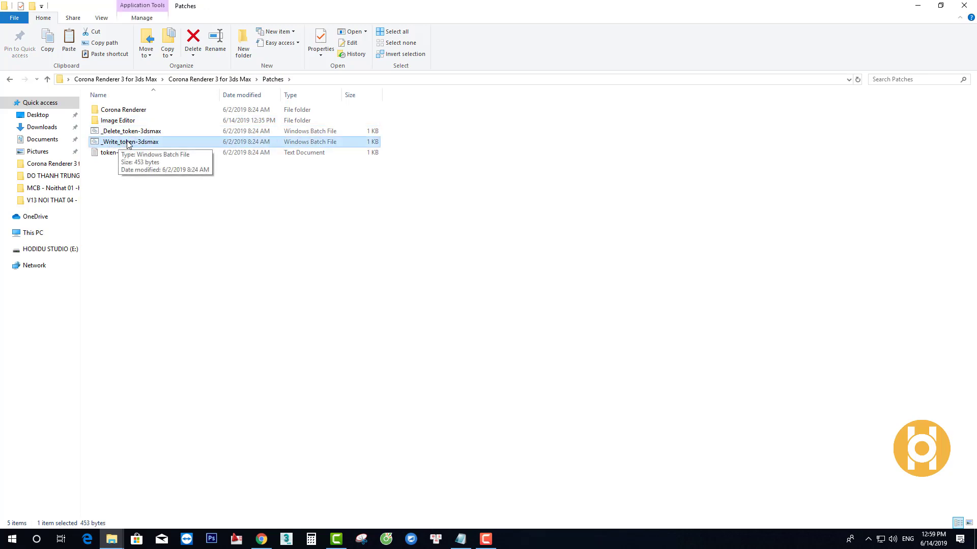
pyautogui.rightClick(128, 145)
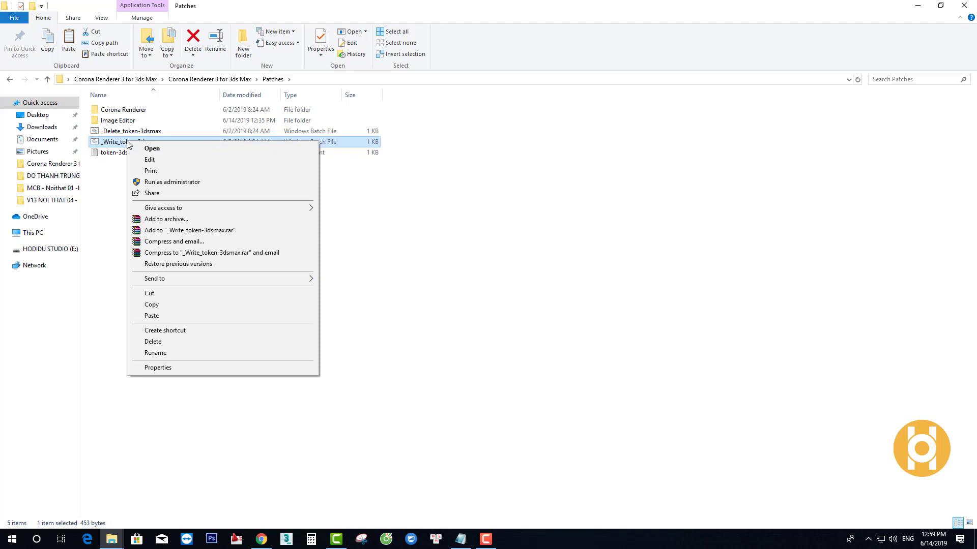
pyautogui.click(165, 182)
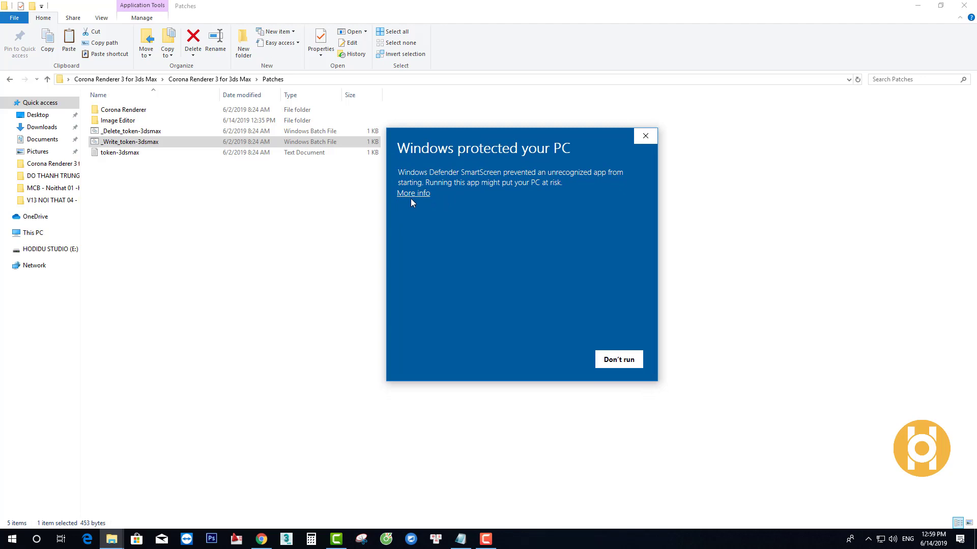
pyautogui.click(412, 197)
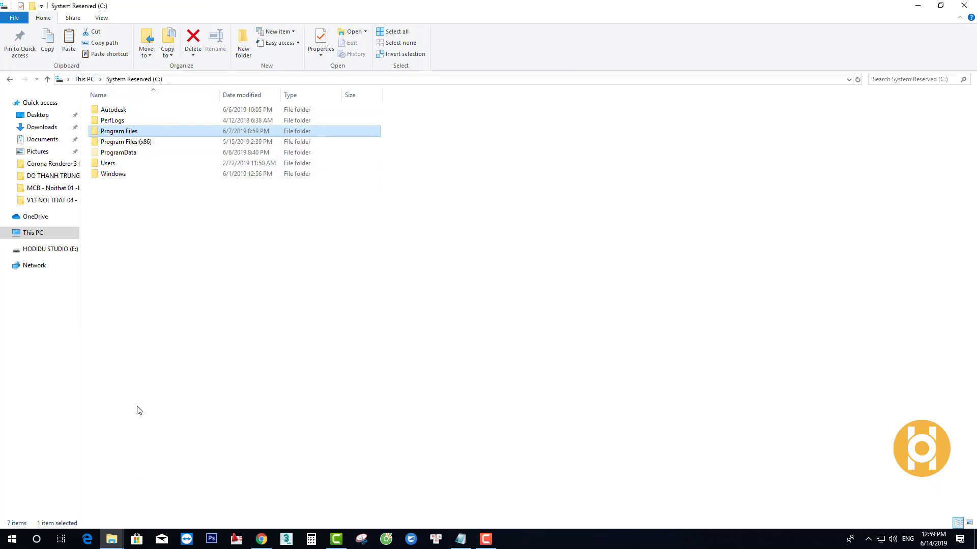
pyautogui.moveTo(112, 539)
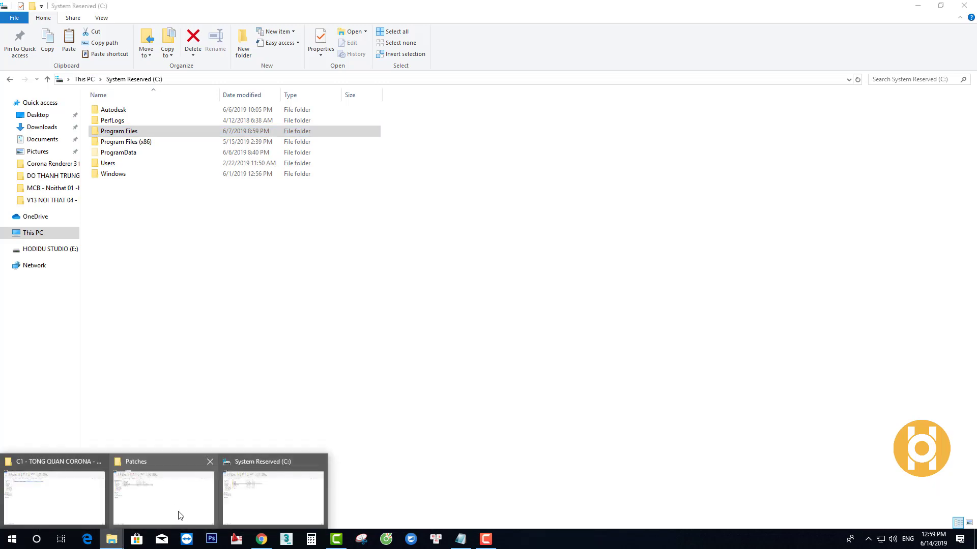
# Step: Copy the token-3dsmax file from the Patches folder
pyautogui.click(173, 509)
pyautogui.click(142, 155)
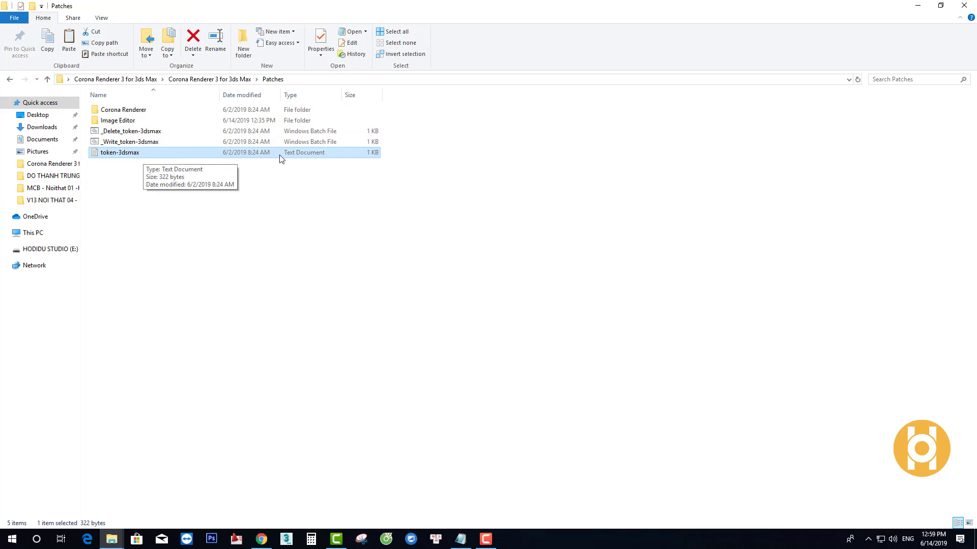
pyautogui.rightClick(147, 151)
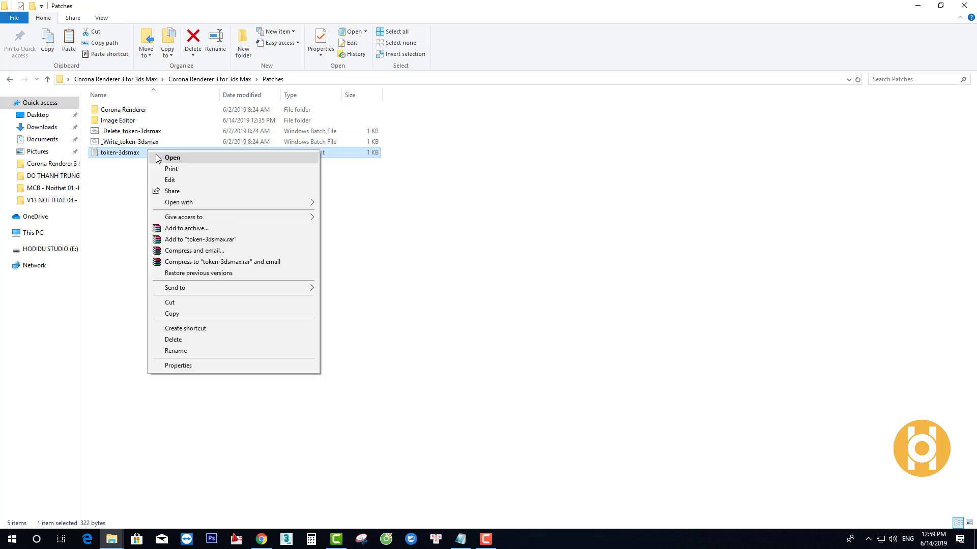
pyautogui.click(173, 313)
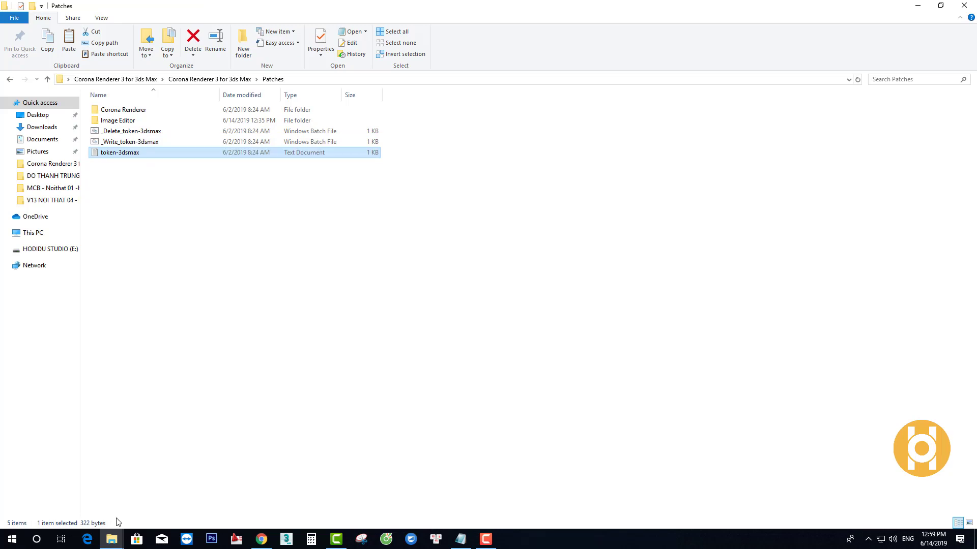
# Step: Navigate to C:\Users and check the patch readme instructions
pyautogui.click(148, 503)
pyautogui.moveTo(111, 539)
pyautogui.click(242, 500)
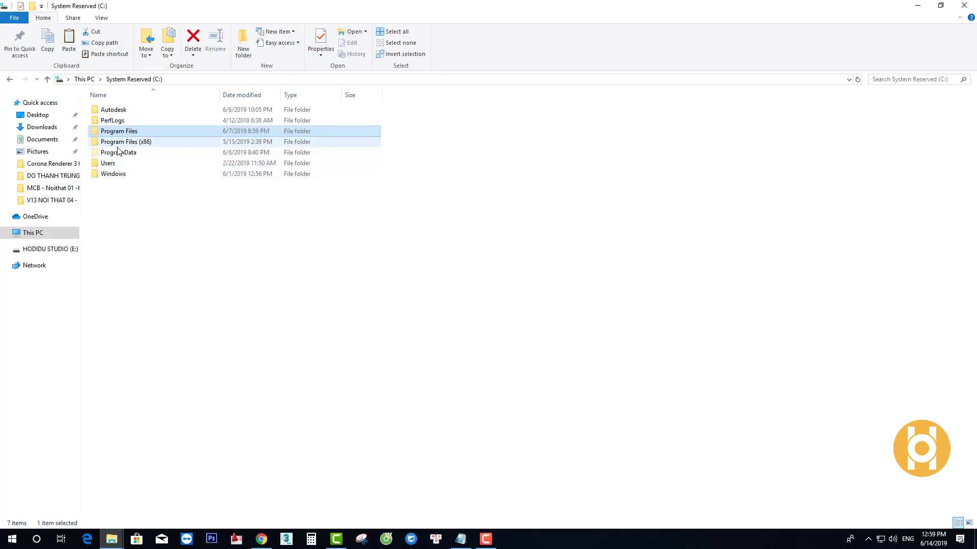
pyautogui.click(84, 79)
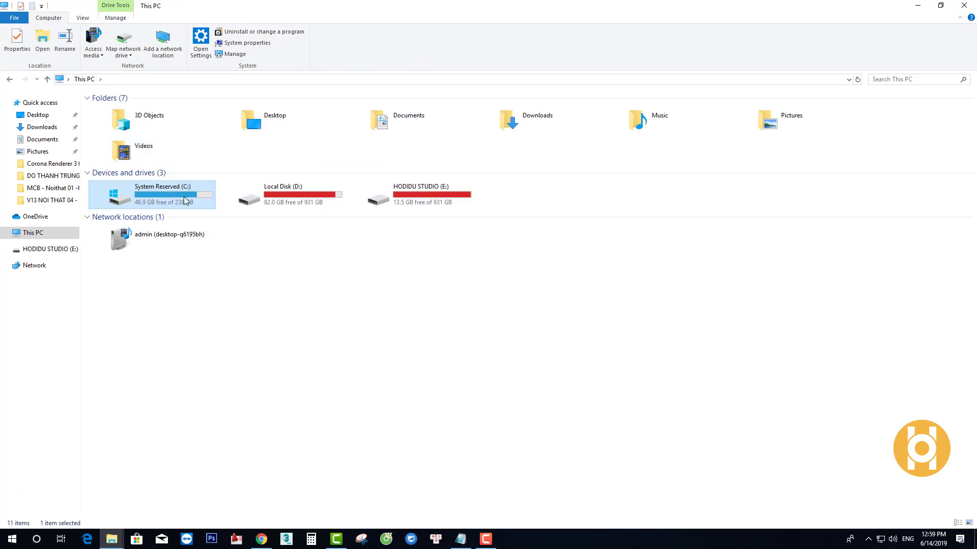
pyautogui.doubleClick(186, 200)
pyautogui.doubleClick(118, 164)
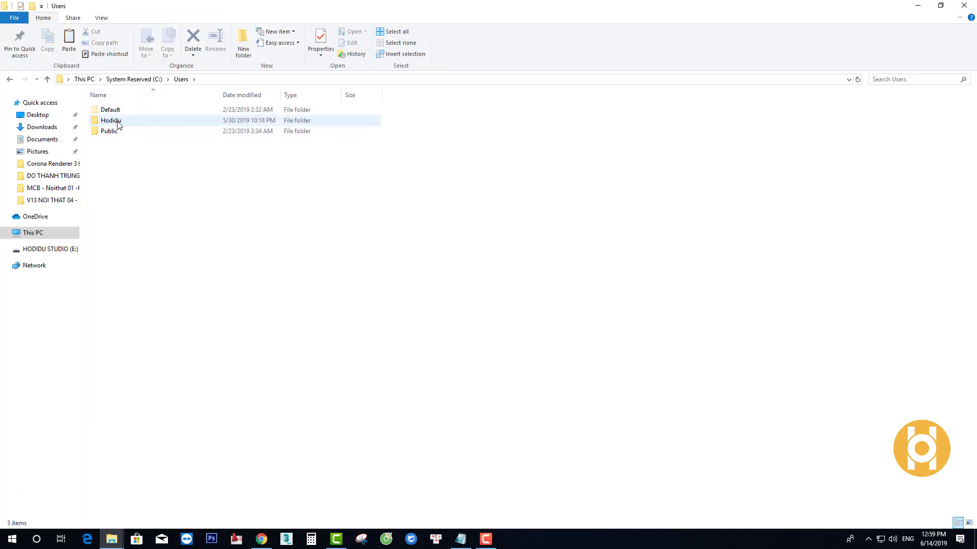
pyautogui.click(121, 123)
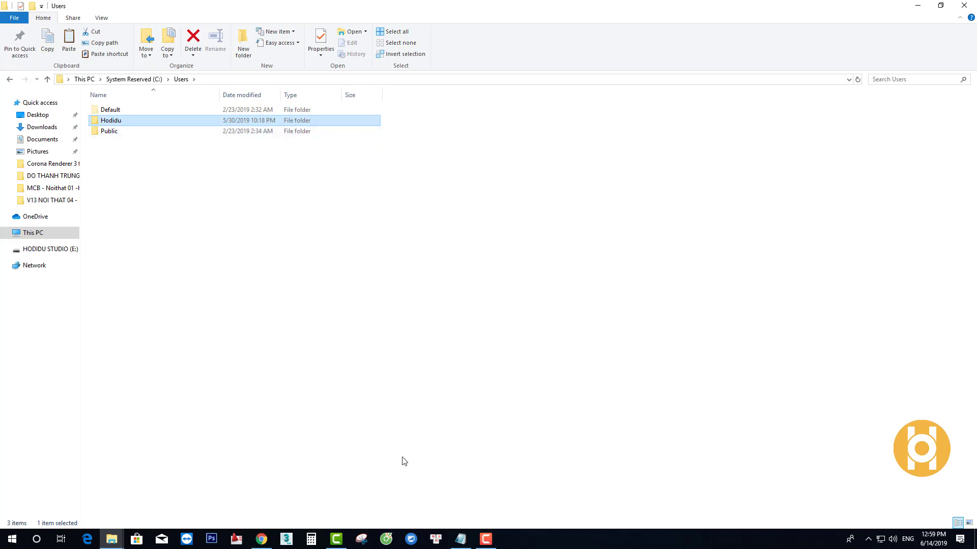
pyautogui.click(460, 539)
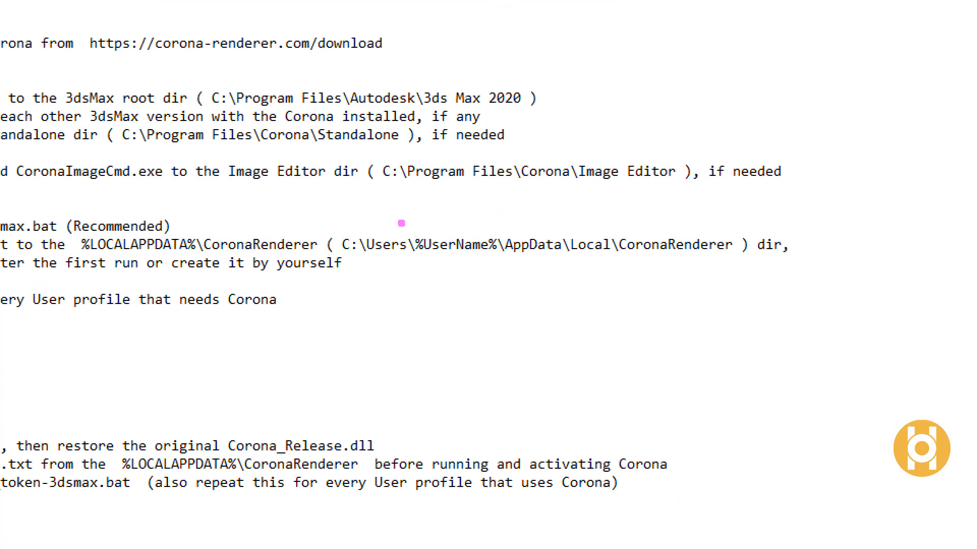
pyautogui.click(833, 72)
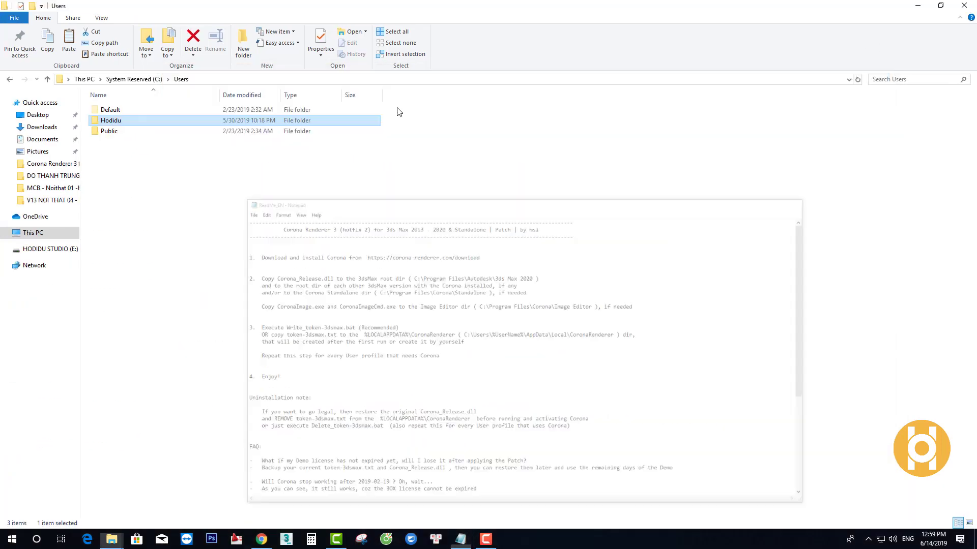
# Step: Replace token-3dsmax in the profile's AppData\Local\CoronaRenderer folder, then launch 3ds Max 2017
pyautogui.doubleClick(127, 122)
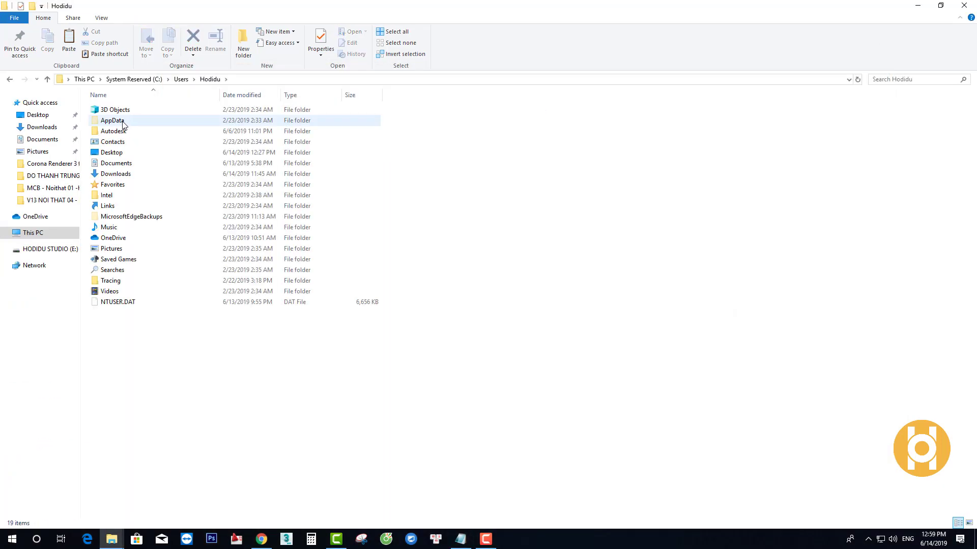
pyautogui.click(131, 125)
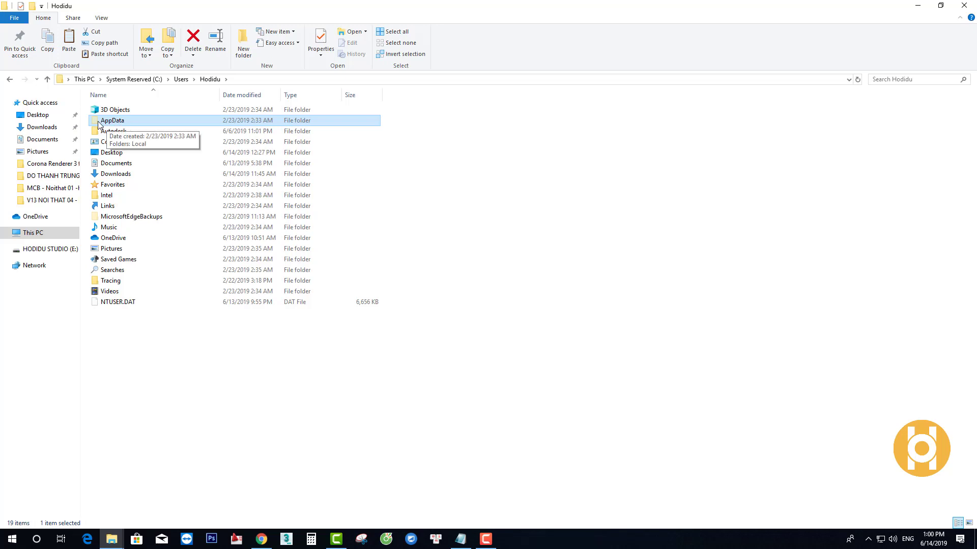
pyautogui.doubleClick(131, 124)
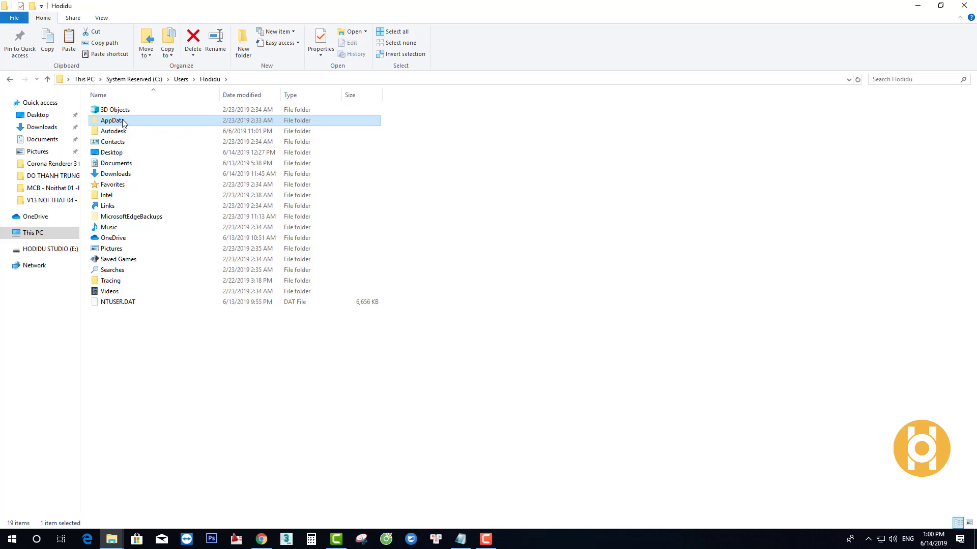
pyautogui.doubleClick(123, 113)
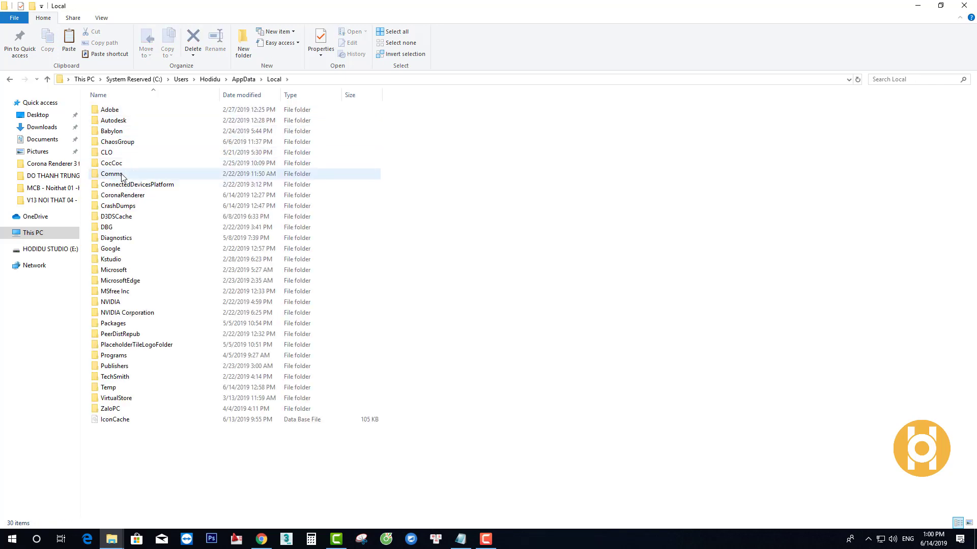
pyautogui.click(131, 199)
pyautogui.doubleClick(131, 199)
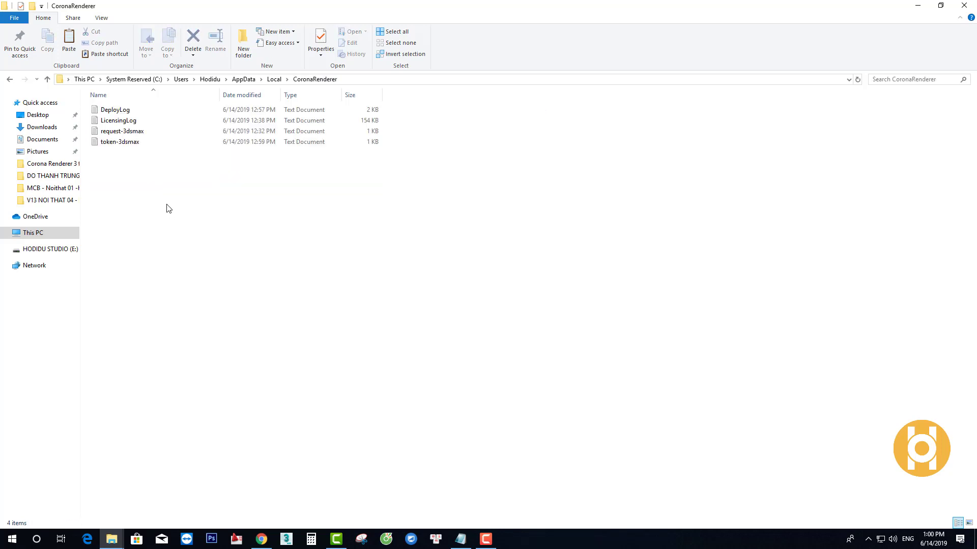
pyautogui.rightClick(179, 177)
pyautogui.click(211, 246)
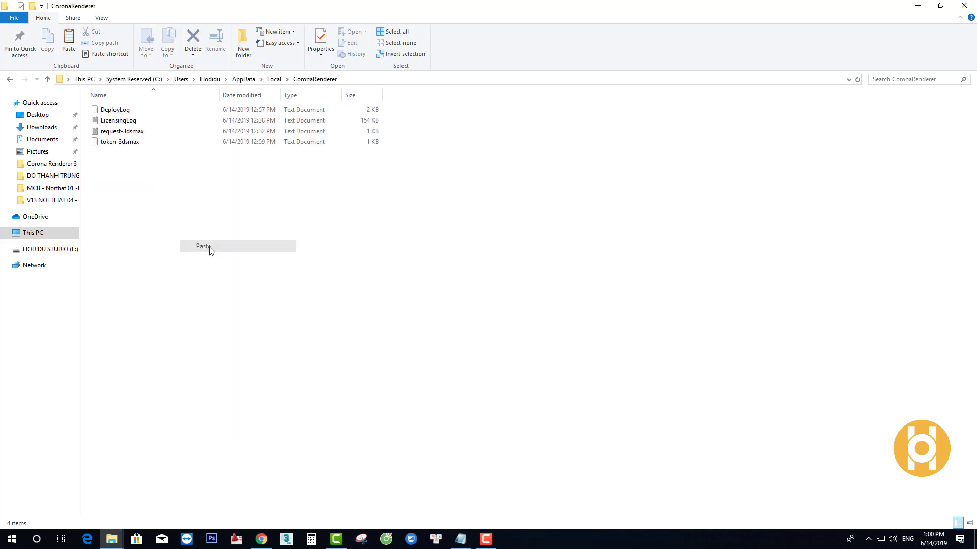
pyautogui.click(430, 203)
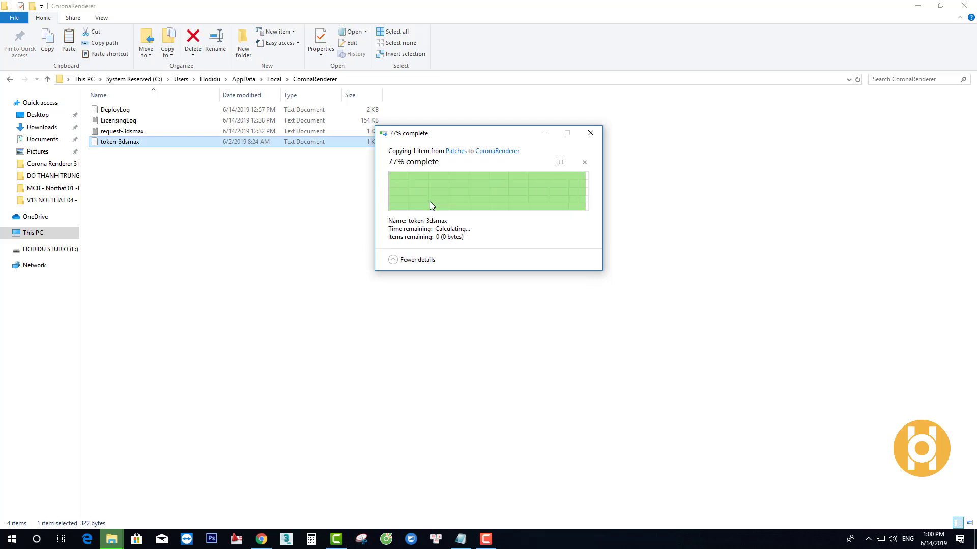
pyautogui.click(371, 320)
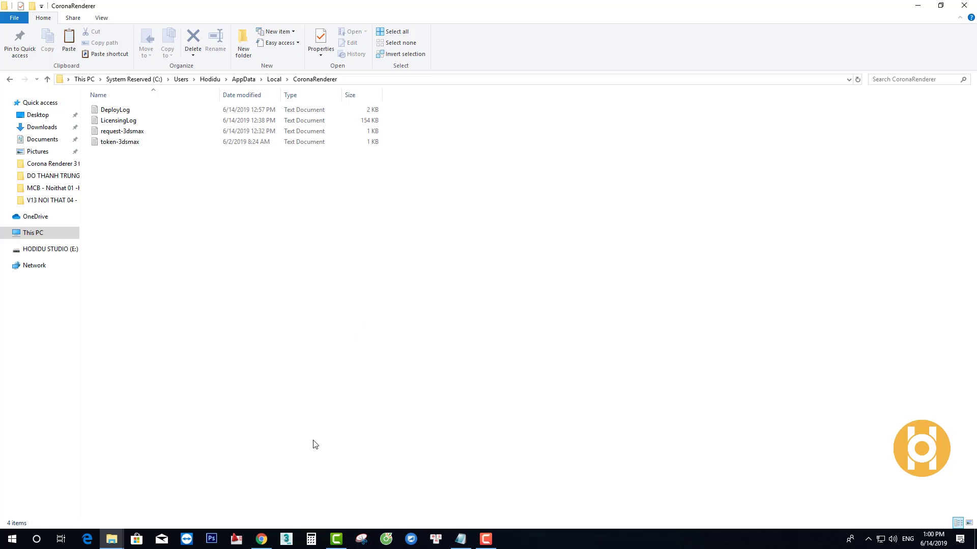
pyautogui.click(286, 539)
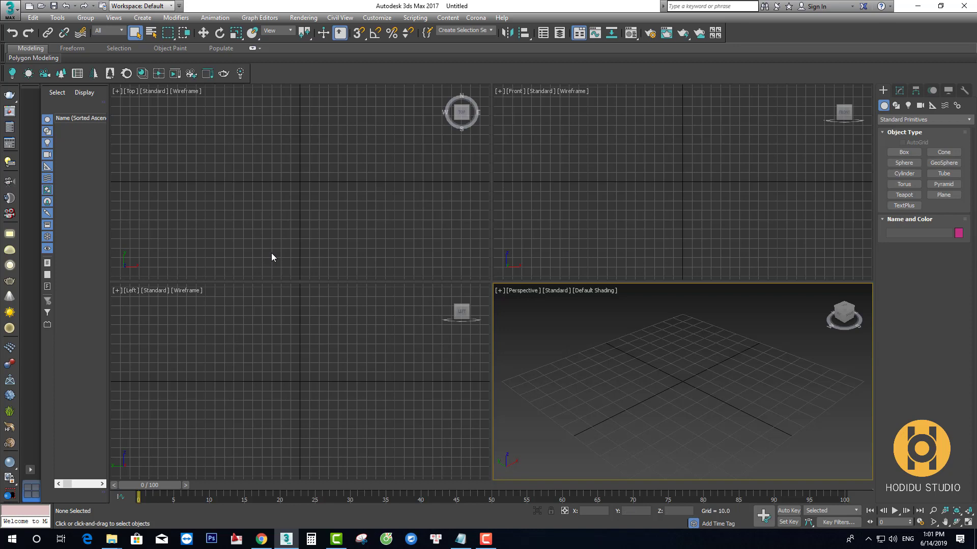
pyautogui.click(372, 340)
pyautogui.click(260, 188)
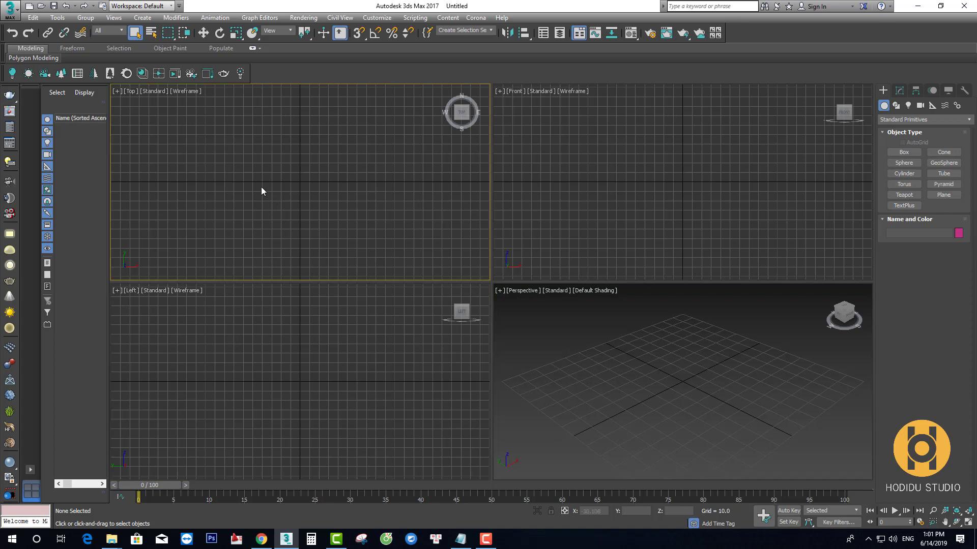
pyautogui.moveTo(108, 103); pyautogui.dragTo(382, 235)
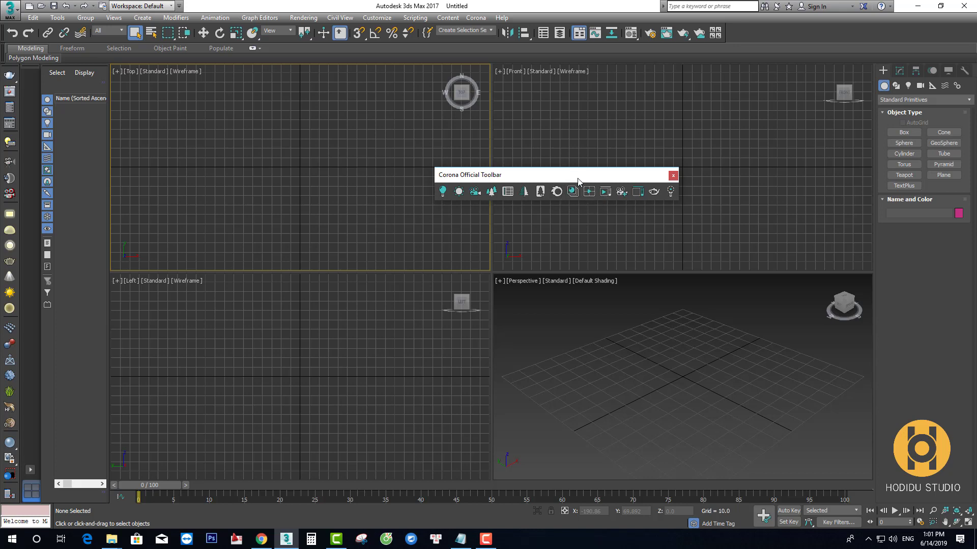
pyautogui.moveTo(562, 178); pyautogui.dragTo(111, 64)
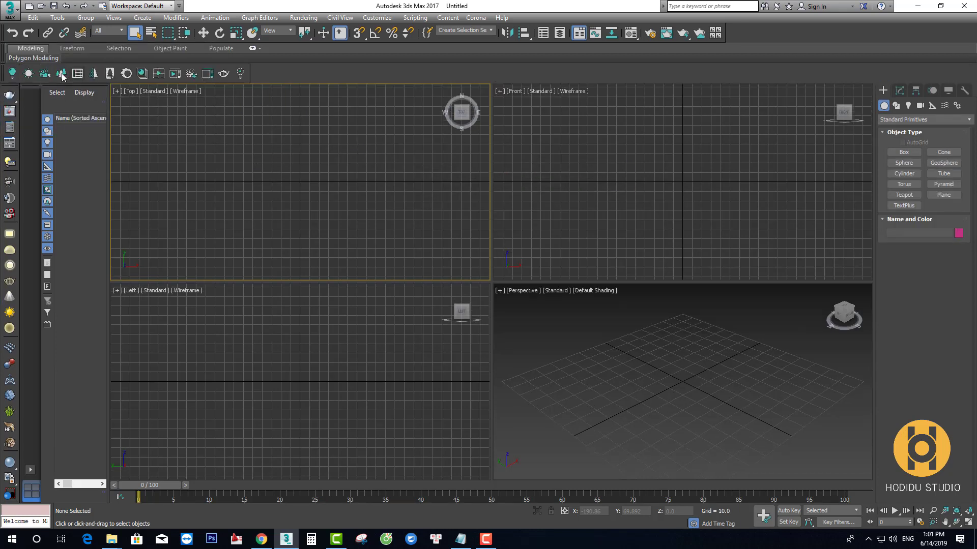
# Step: Switch the Render Setup renderer from V-Ray Adv 3.60.03 to CoronaRenderer and review its tabs
pyautogui.click(647, 34)
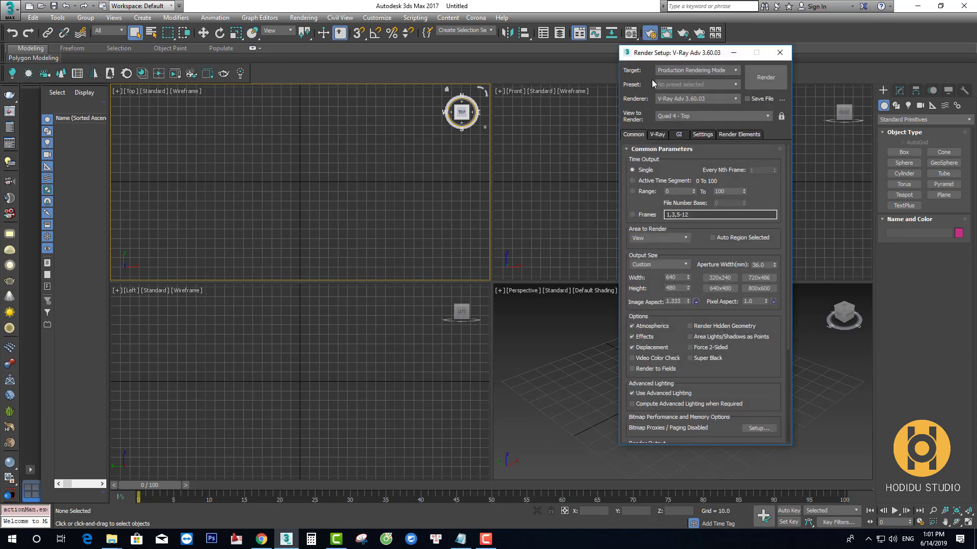
pyautogui.click(616, 98)
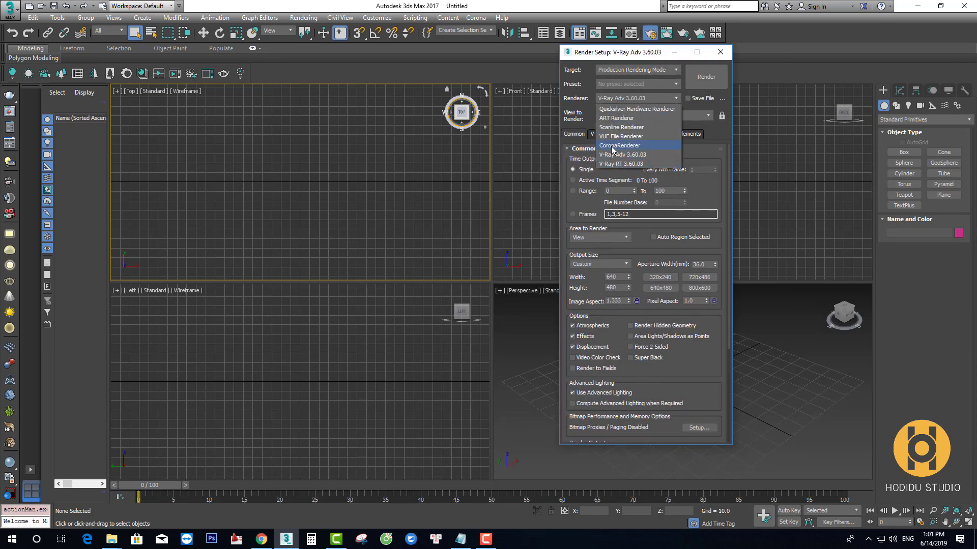
pyautogui.click(580, 74)
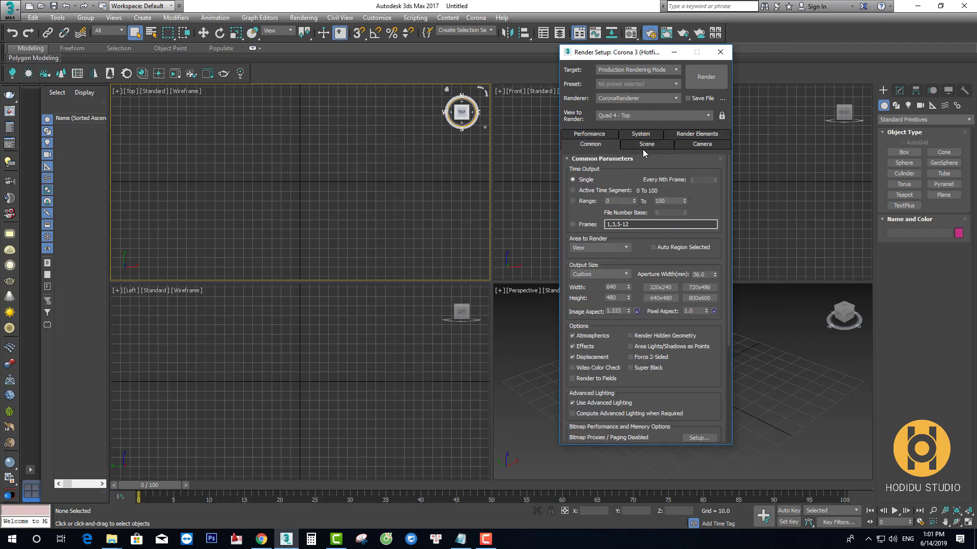
pyautogui.click(643, 149)
pyautogui.click(621, 132)
pyautogui.click(652, 133)
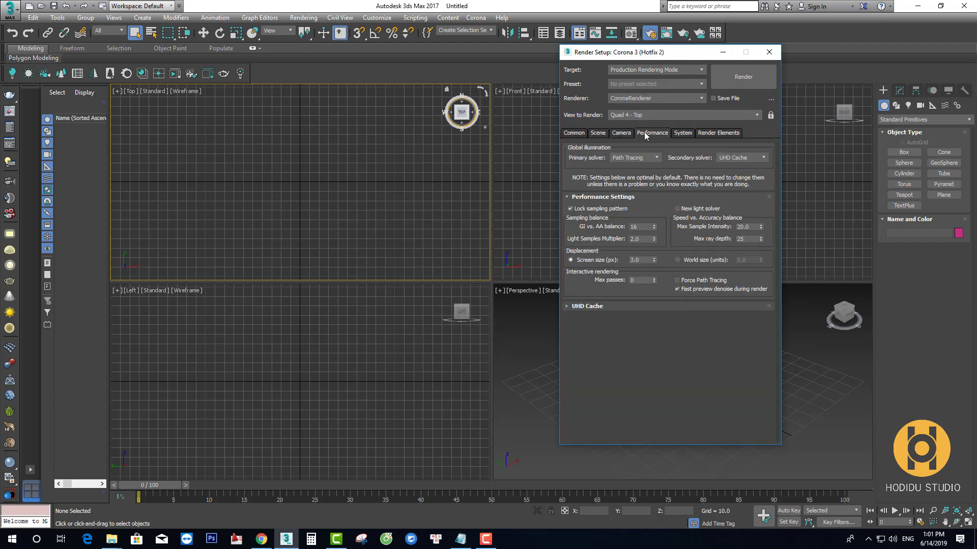
pyautogui.click(684, 133)
pyautogui.click(718, 133)
pyautogui.click(621, 133)
pyautogui.click(573, 133)
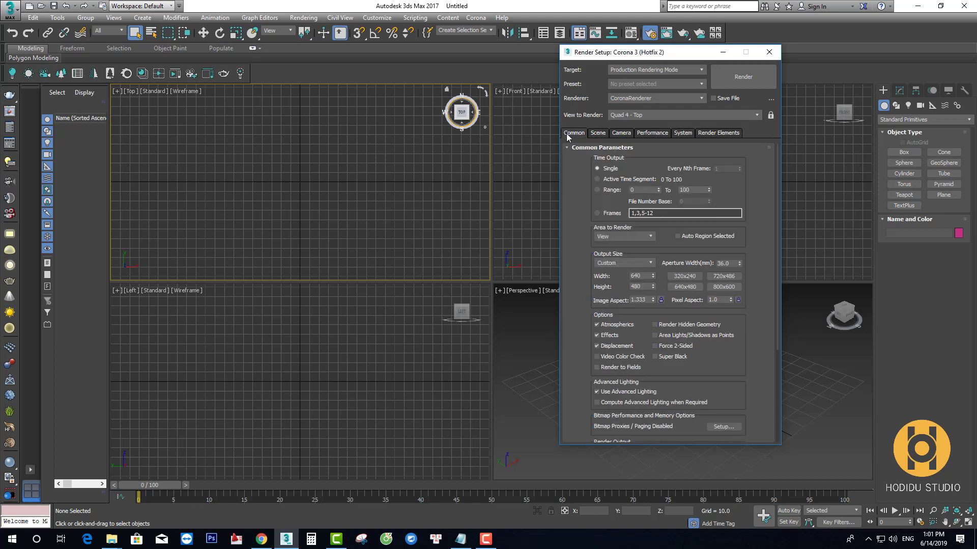
pyautogui.click(768, 53)
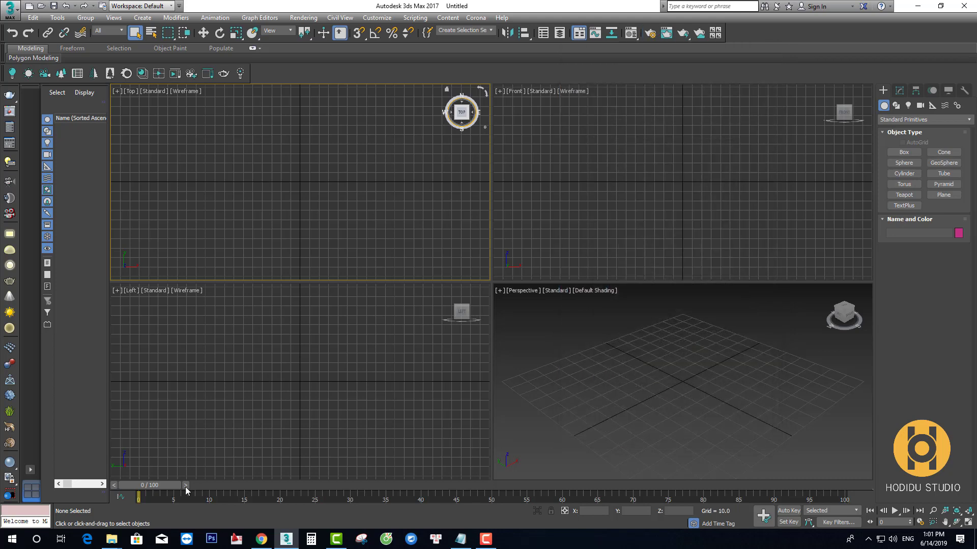
# Step: Drag C1 - TONG QUAN CORONA - HODIDU STUDIO.max into 3ds Max, dismissing plugin, gamma and missing-map warnings
pyautogui.click(112, 539)
pyautogui.click(55, 497)
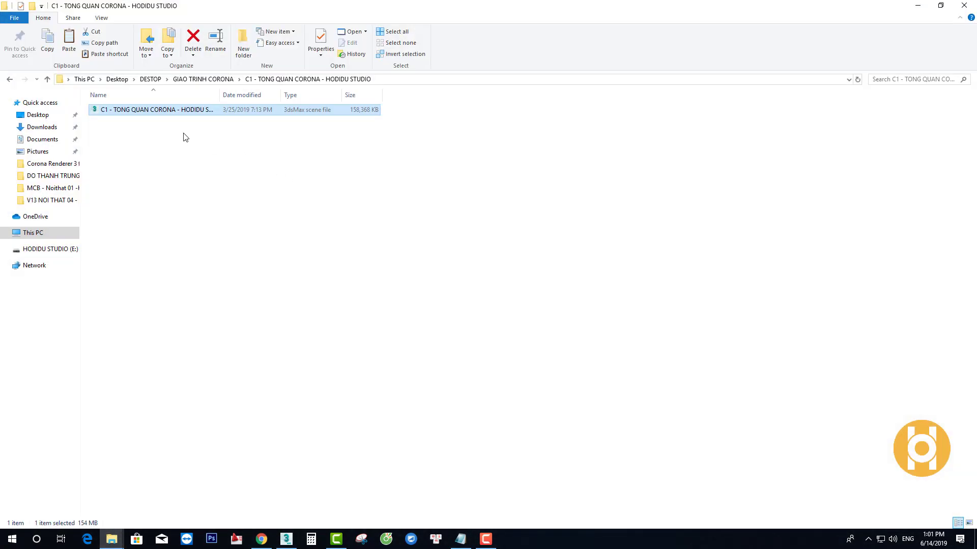
pyautogui.moveTo(150, 116); pyautogui.dragTo(620, 375)
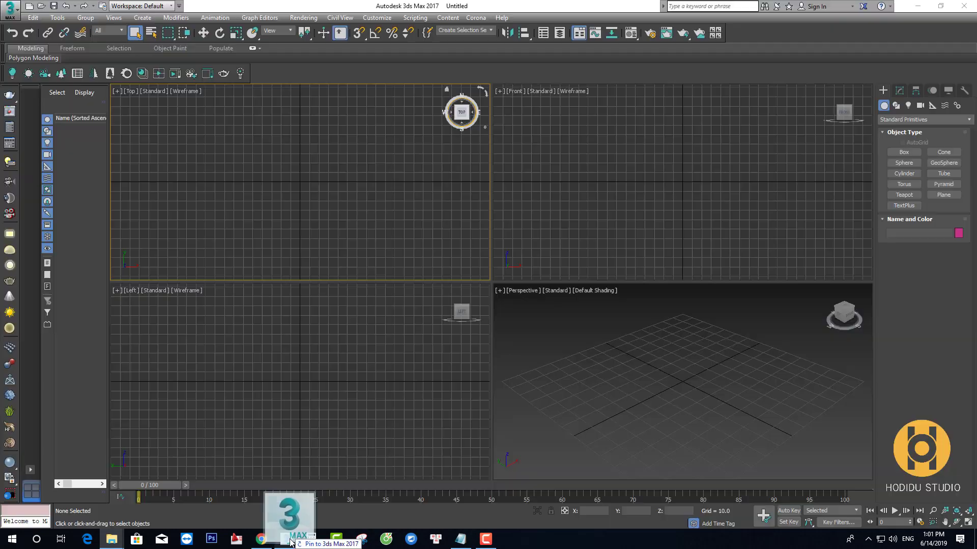
pyautogui.click(639, 375)
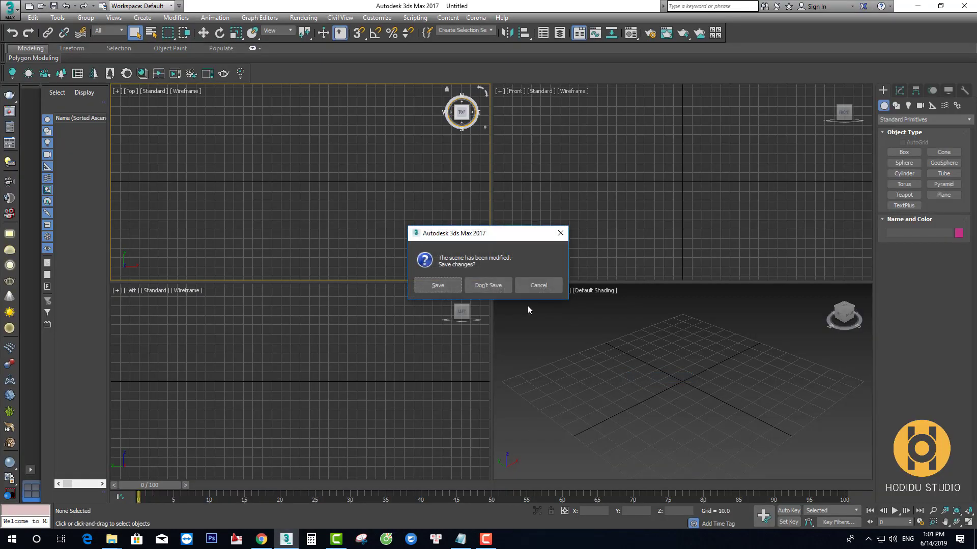
pyautogui.click(498, 288)
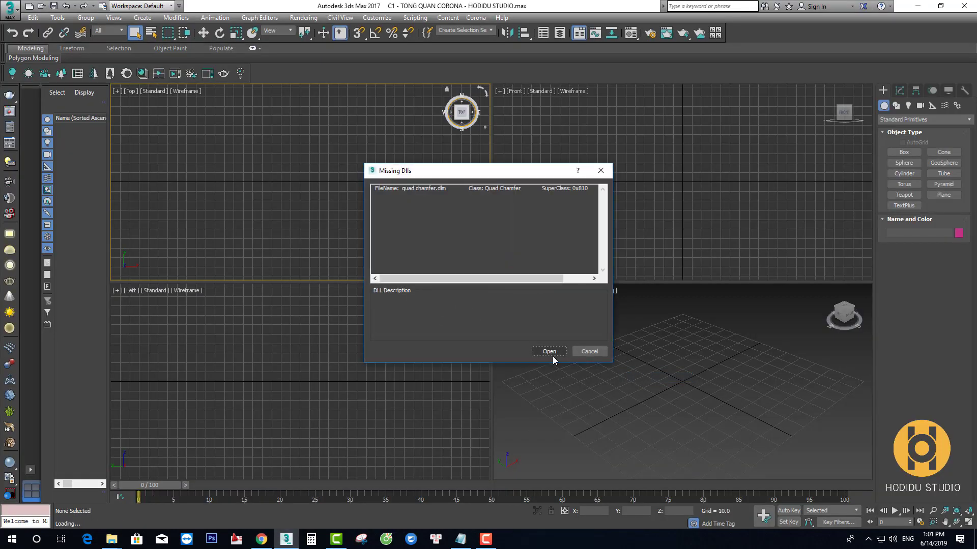
pyautogui.click(551, 355)
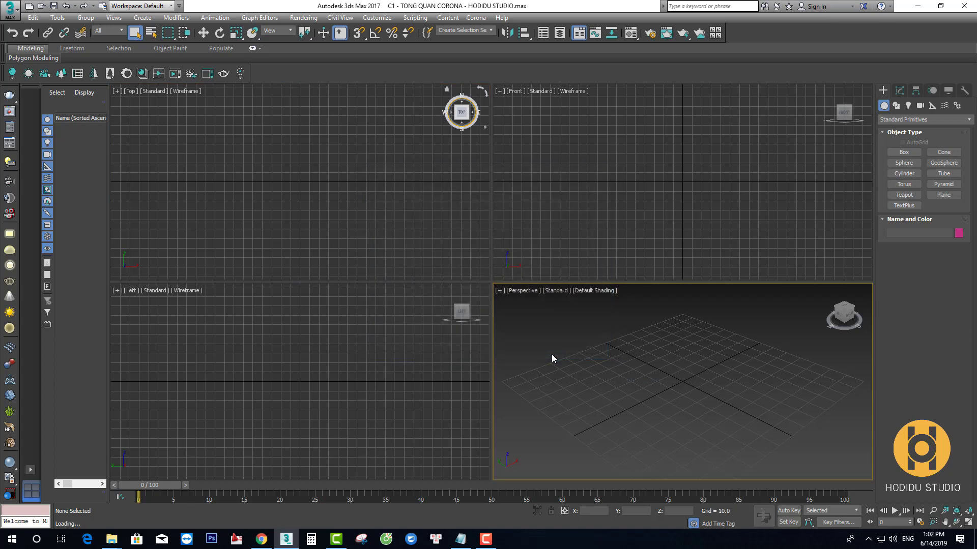
pyautogui.click(495, 352)
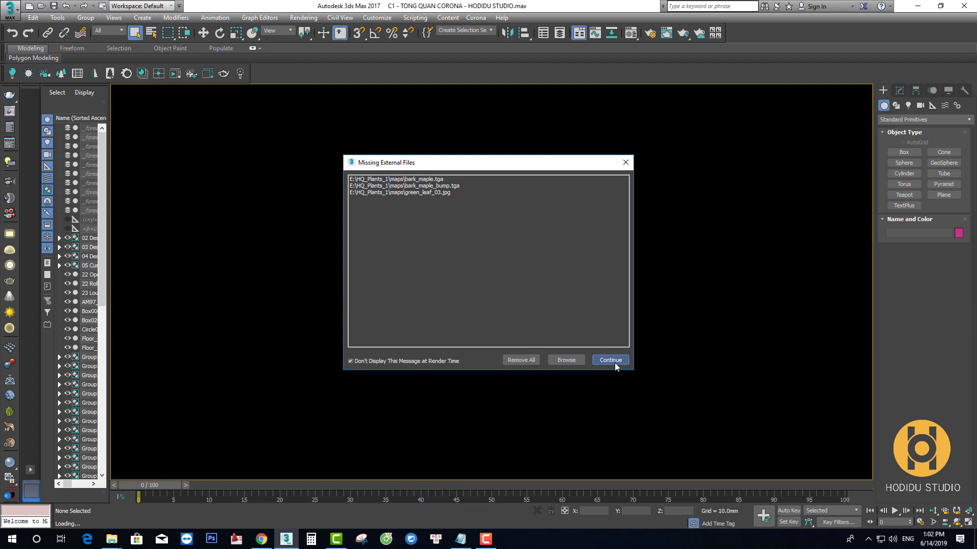
pyautogui.click(610, 360)
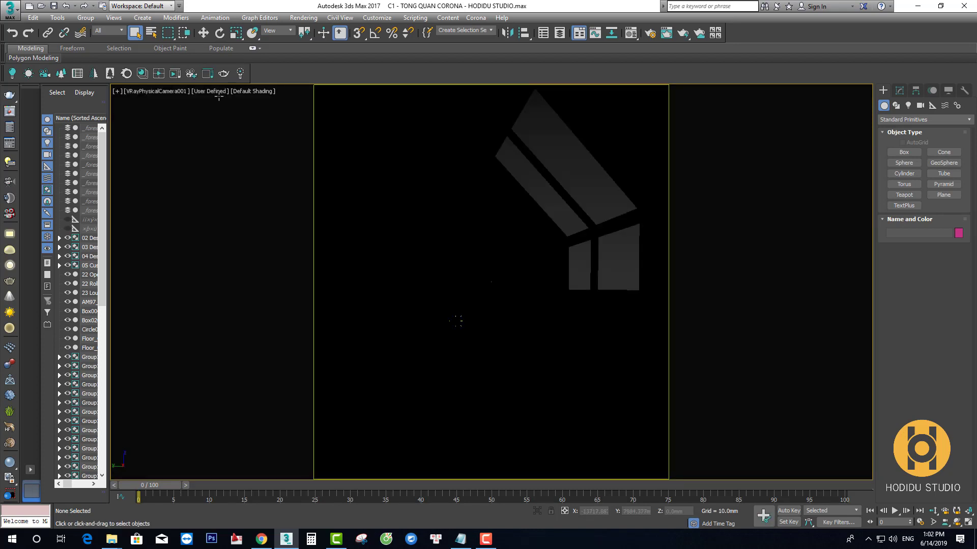
# Step: Set the camera viewport to Standard quality and enable Default Lights in Per-View Preference
pyautogui.click(219, 97)
pyautogui.click(216, 94)
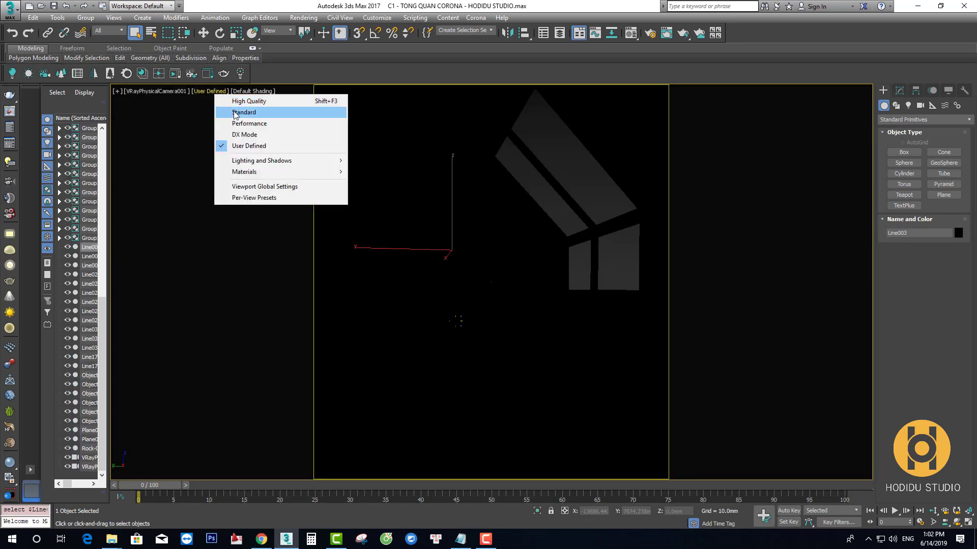
pyautogui.click(239, 113)
pyautogui.click(247, 92)
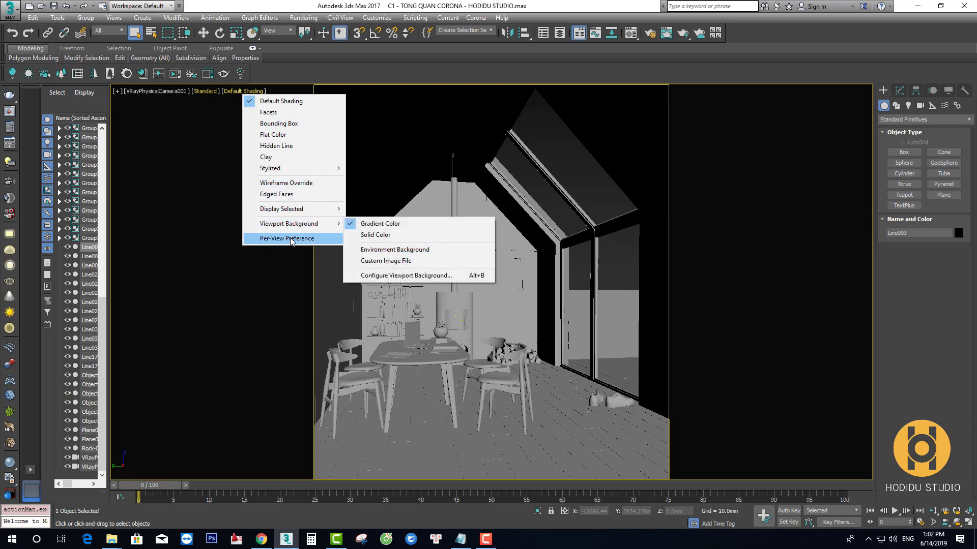
pyautogui.click(285, 238)
pyautogui.click(410, 113)
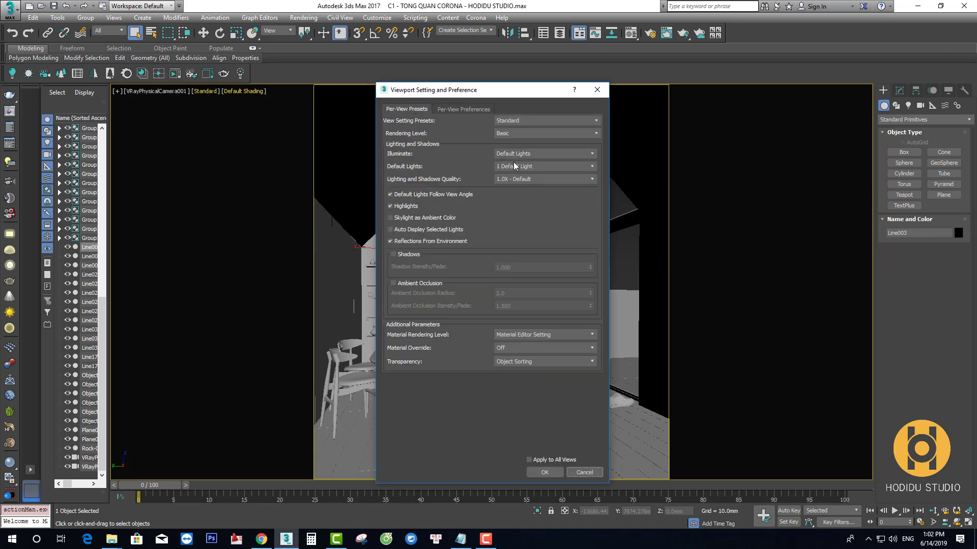
pyautogui.click(514, 166)
pyautogui.click(514, 190)
pyautogui.click(544, 472)
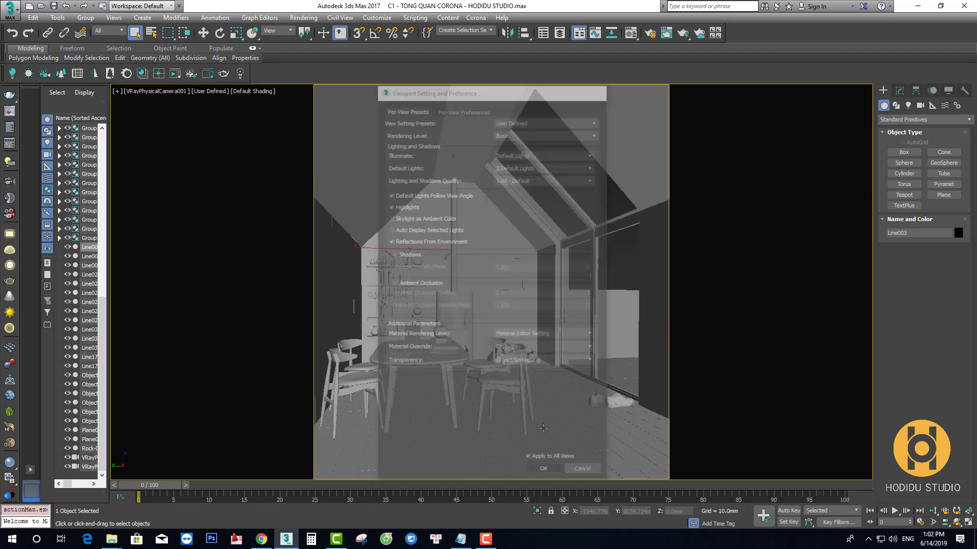
# Step: Start a Corona render of the VRayPhysicalCamera001 view from the Render Setup Scene settings
pyautogui.click(650, 34)
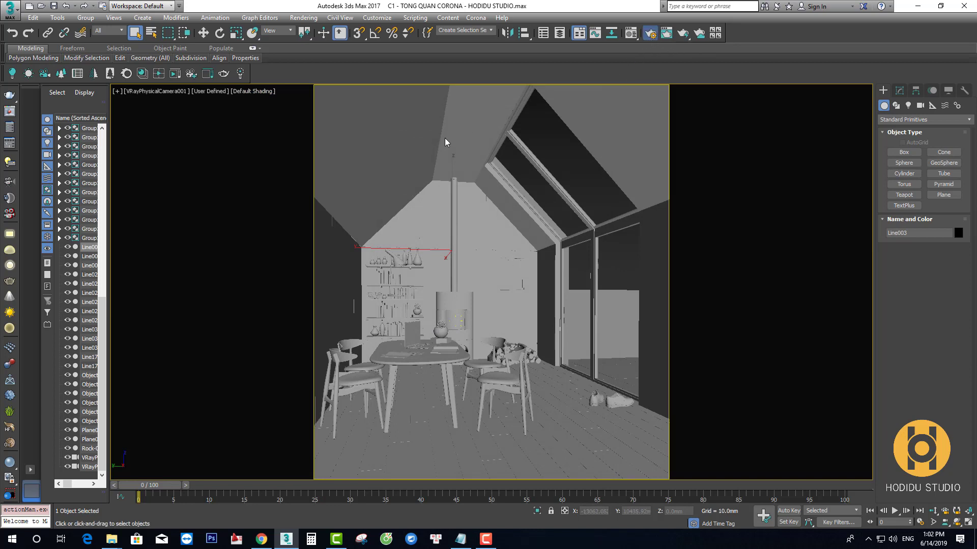
pyautogui.moveTo(597, 56)
pyautogui.mouseDown()
pyautogui.moveTo(582, 65)
pyautogui.moveTo(583, 94)
pyautogui.mouseUp()
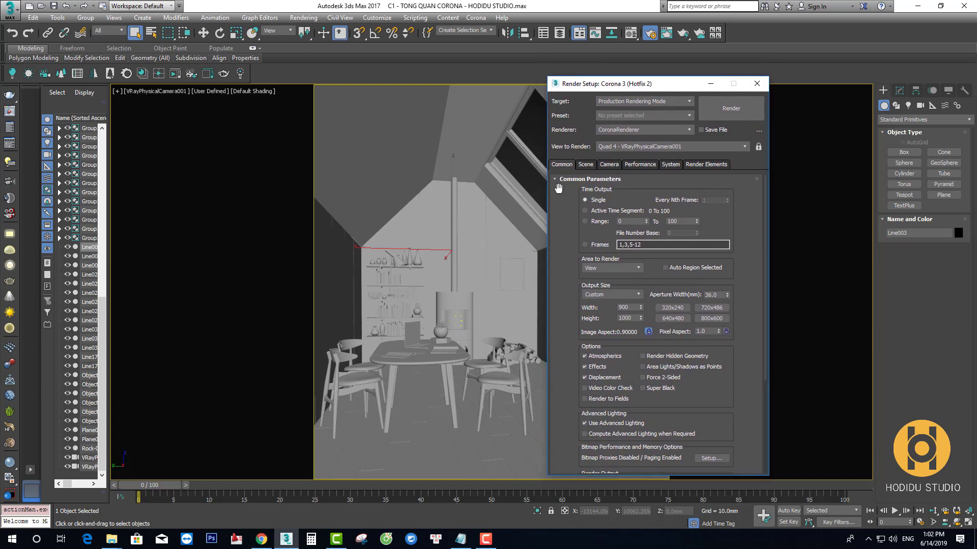
pyautogui.click(587, 164)
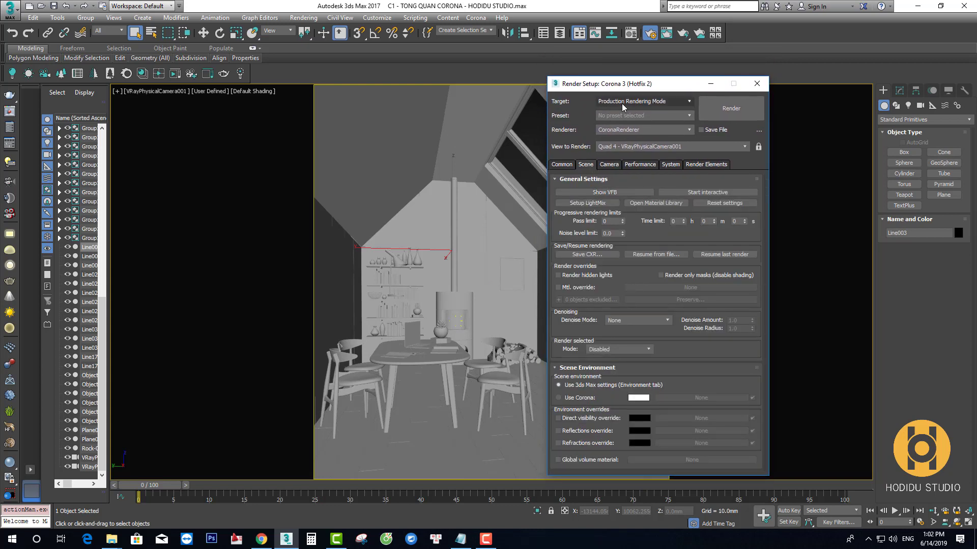
pyautogui.moveTo(627, 83); pyautogui.dragTo(675, 75)
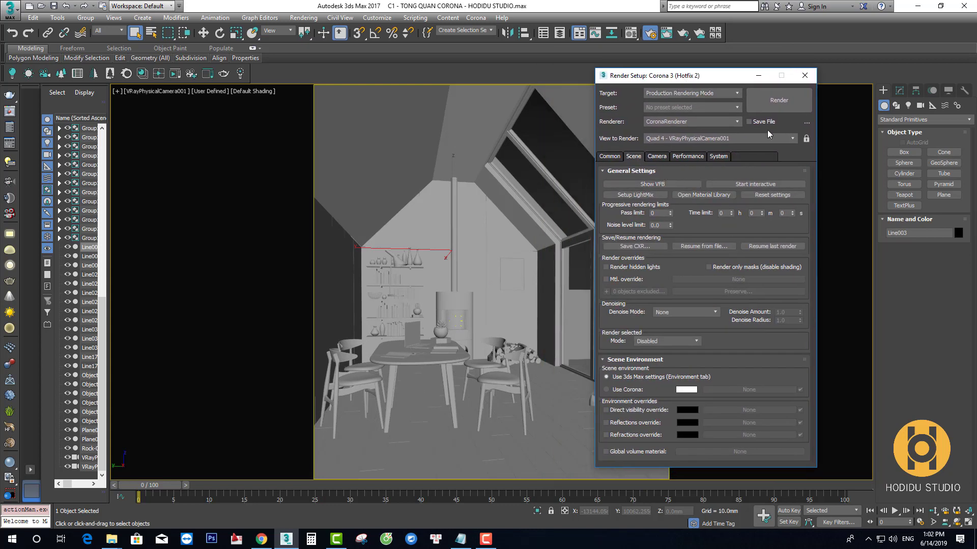
pyautogui.click(776, 105)
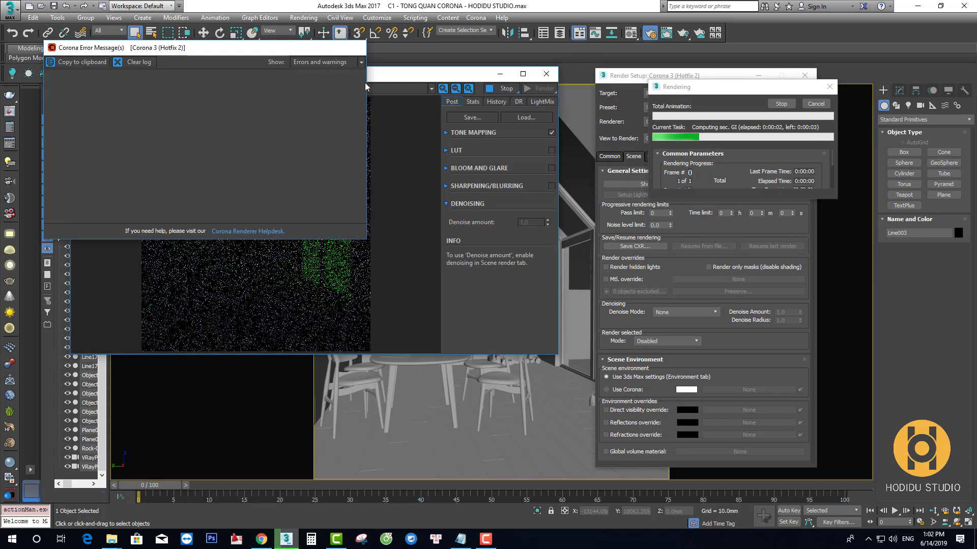
# Step: Close the Corona error message log and zoom in and out on the frame buffer image
pyautogui.click(354, 47)
pyautogui.moveTo(352, 80); pyautogui.dragTo(411, 80)
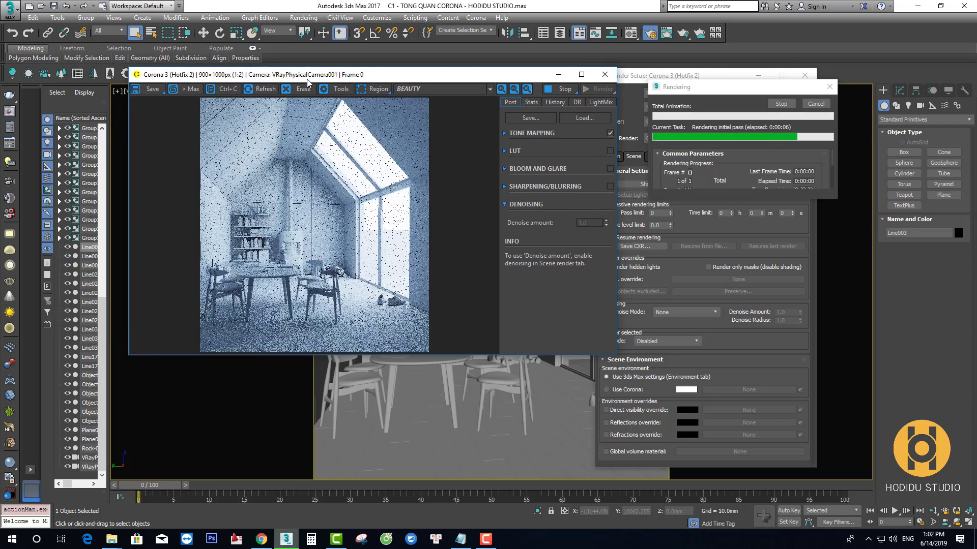
pyautogui.scroll(2, 358, 210)
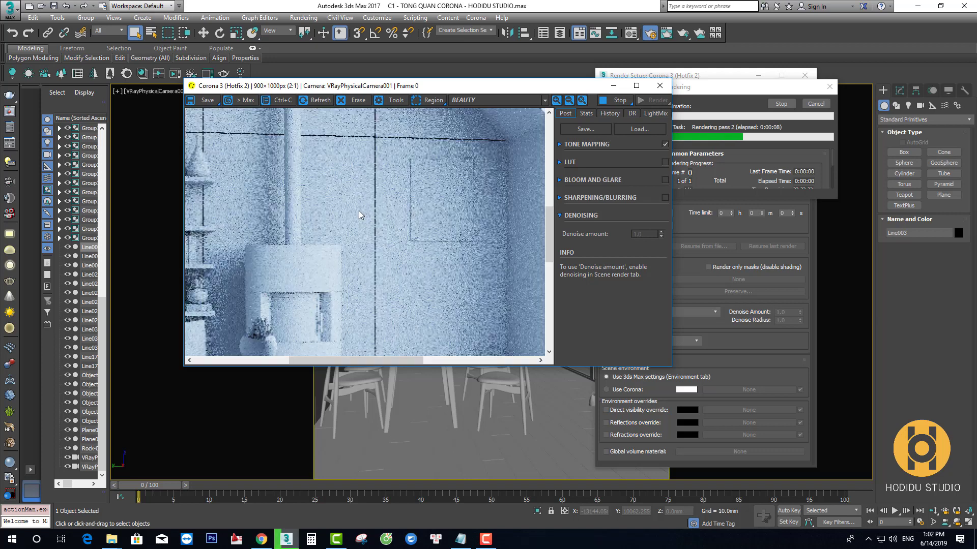
pyautogui.scroll(-1, 359, 210)
pyautogui.scroll(-1, 358, 218)
pyautogui.scroll(1, 358, 209)
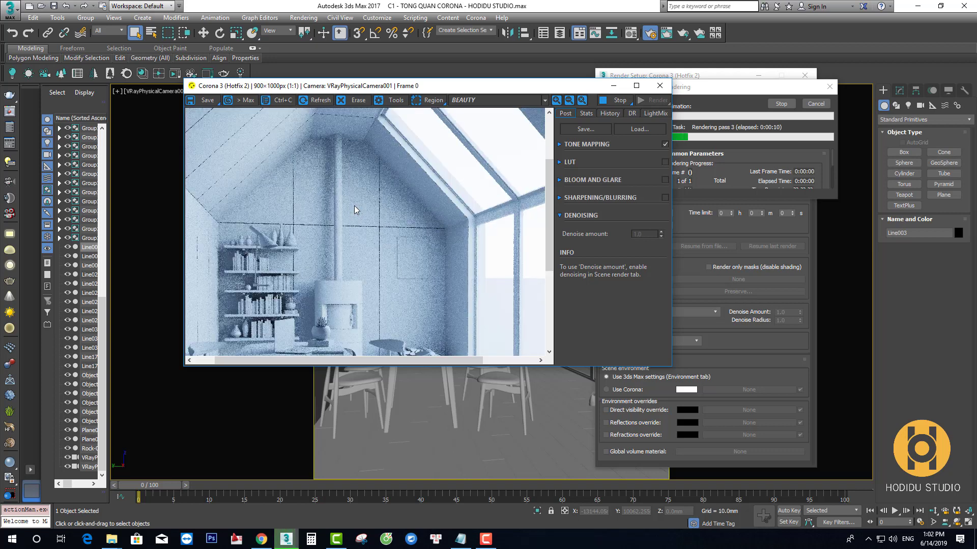
pyautogui.scroll(1, 355, 209)
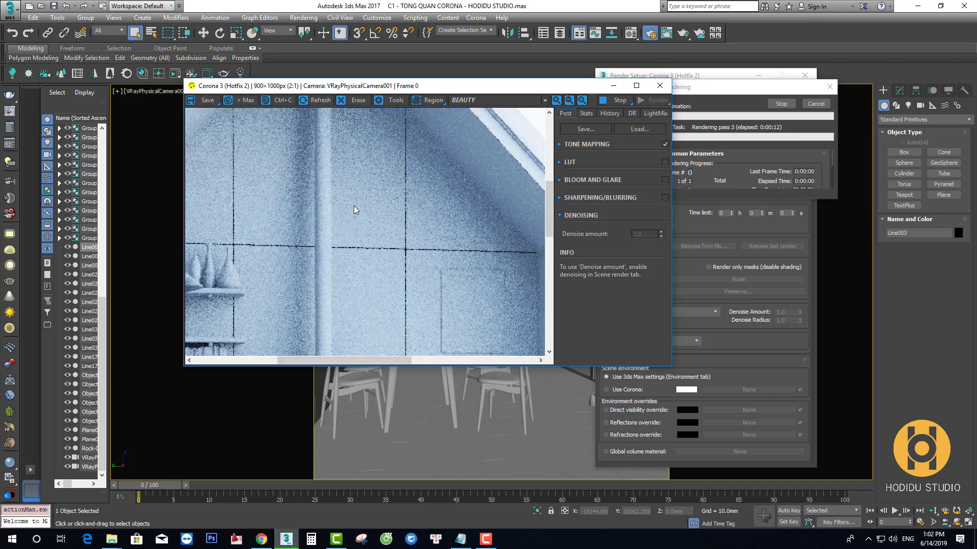
pyautogui.scroll(-1, 355, 213)
pyautogui.scroll(-1, 355, 213)
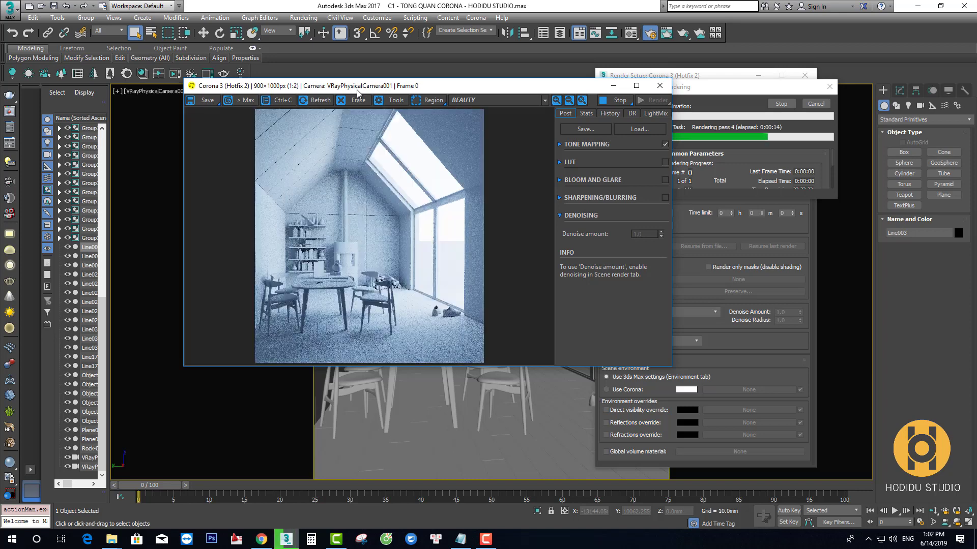
# Step: Move the Corona frame buffer higher, enlarge it, and zoom in and out on the render
pyautogui.moveTo(359, 88); pyautogui.dragTo(360, 66)
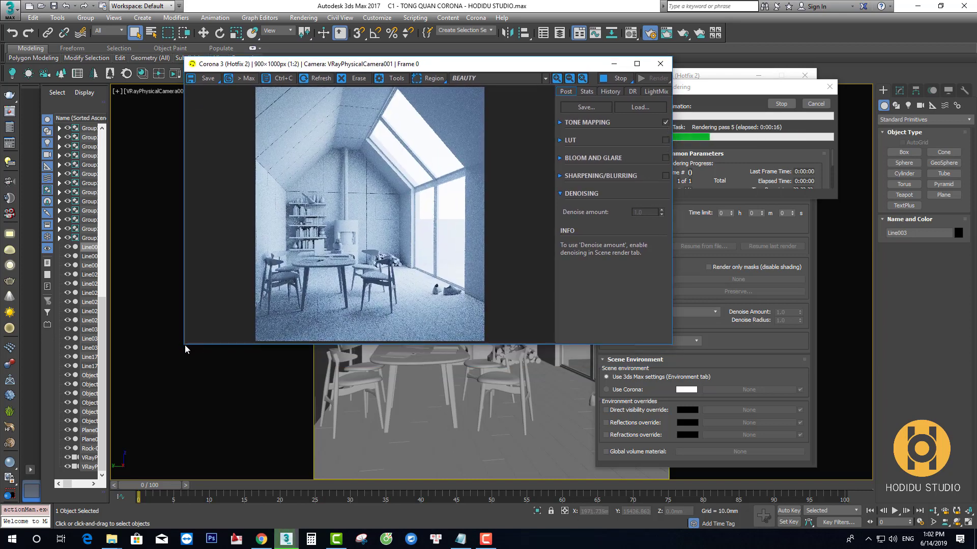
pyautogui.moveTo(166, 377); pyautogui.dragTo(117, 492)
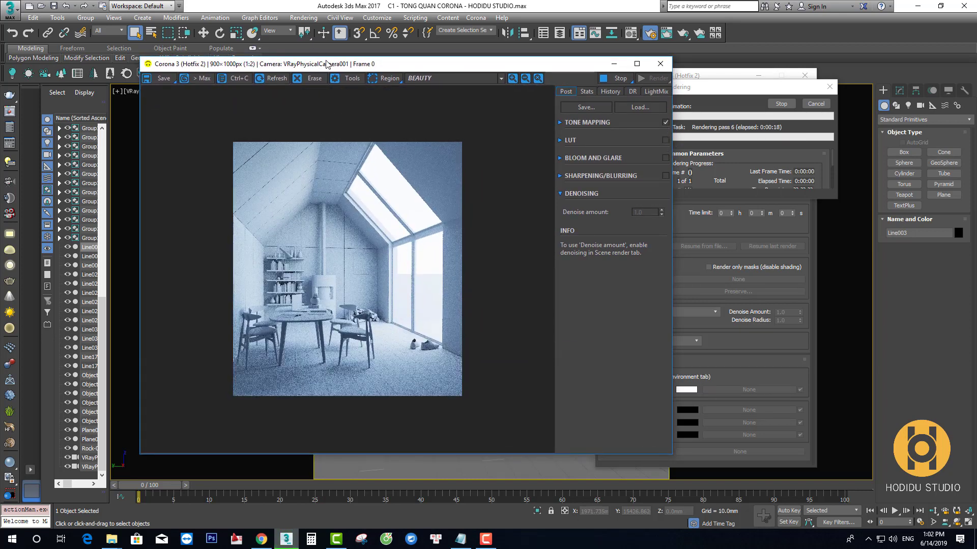
pyautogui.moveTo(329, 64); pyautogui.dragTo(345, 54)
pyautogui.scroll(1, 332, 216)
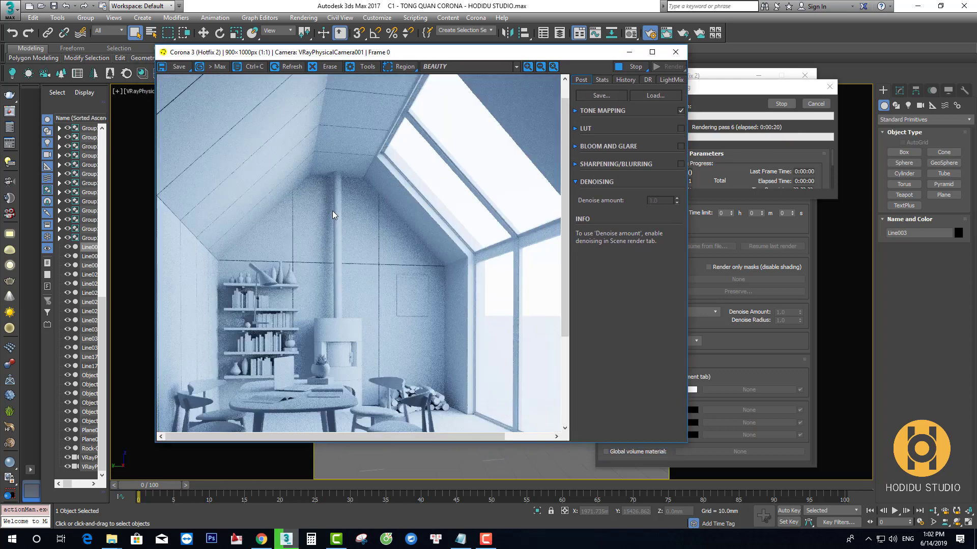
pyautogui.scroll(-1, 331, 211)
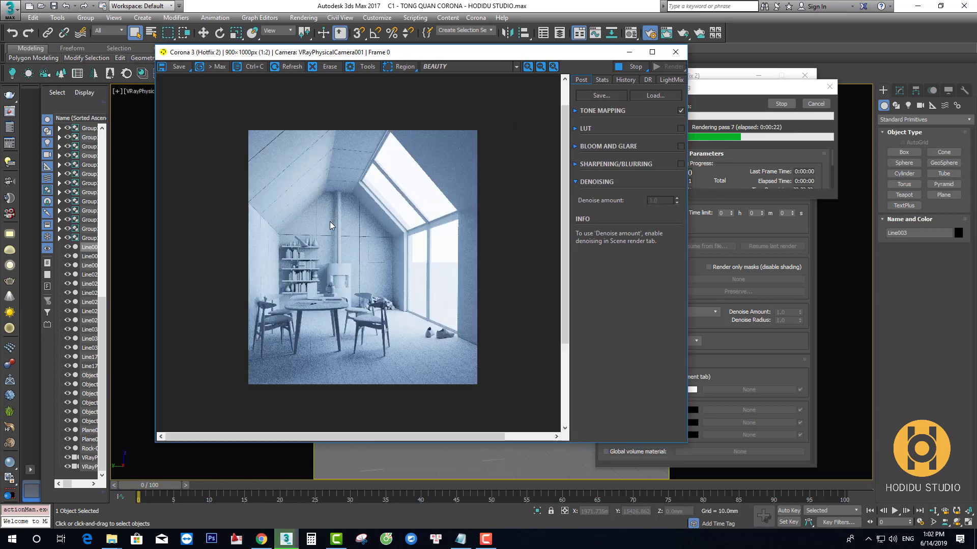
pyautogui.scroll(1, 330, 222)
pyautogui.scroll(-1, 330, 221)
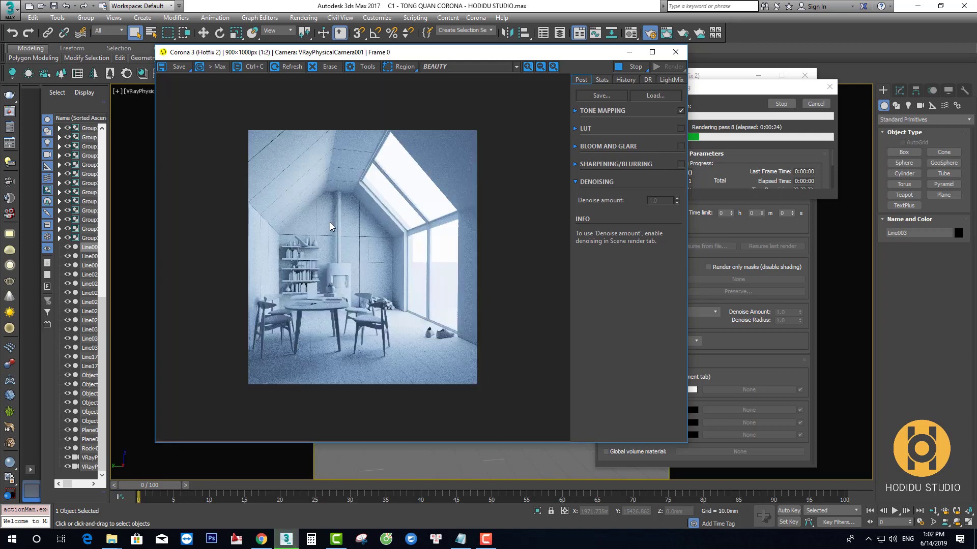
pyautogui.scroll(1, 334, 234)
pyautogui.scroll(-1, 334, 234)
pyautogui.scroll(1, 334, 234)
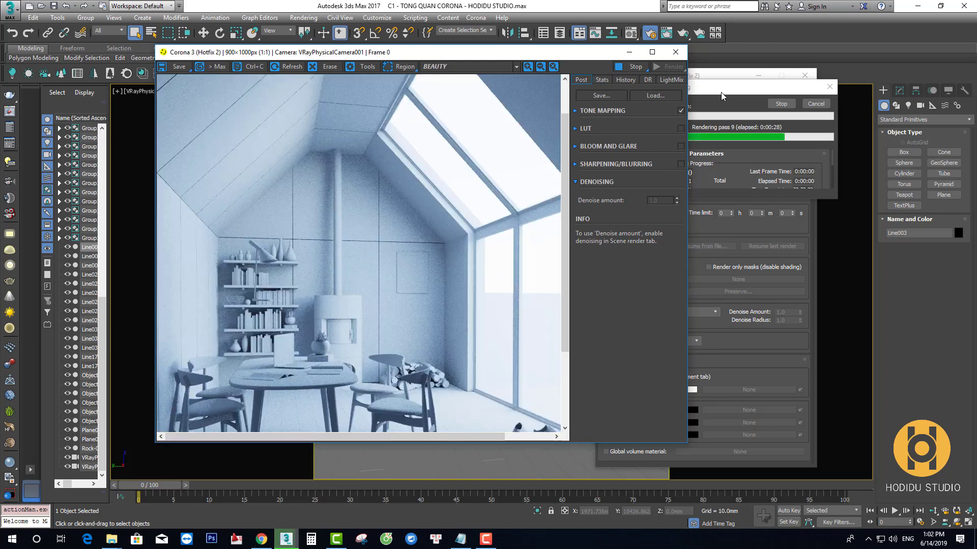
# Step: Drag the Rendering progress dialog aside while the render clears up to pass 12
pyautogui.moveTo(721, 93); pyautogui.dragTo(835, 77)
pyautogui.moveTo(487, 53); pyautogui.dragTo(467, 40)
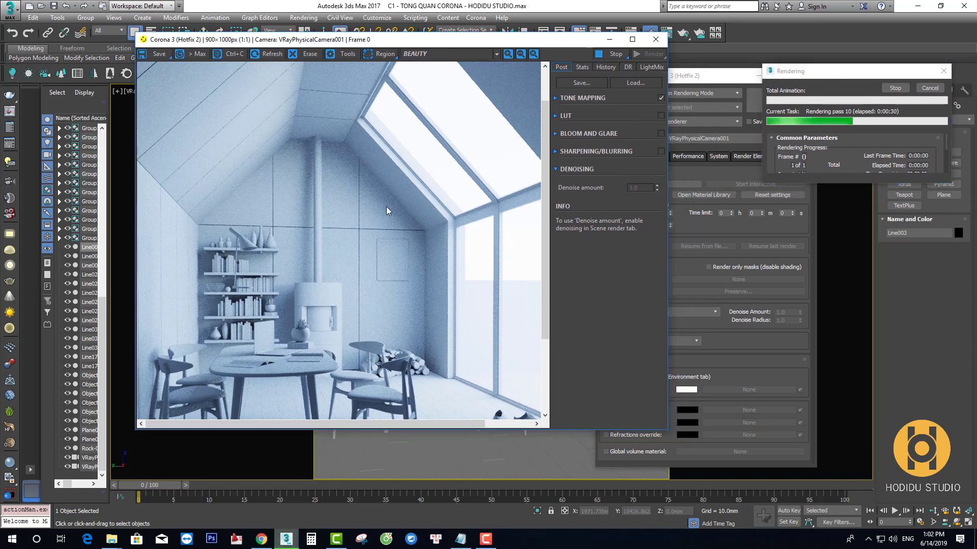
pyautogui.scroll(-1, 365, 259)
pyautogui.scroll(1, 358, 254)
pyautogui.scroll(-1, 450, 212)
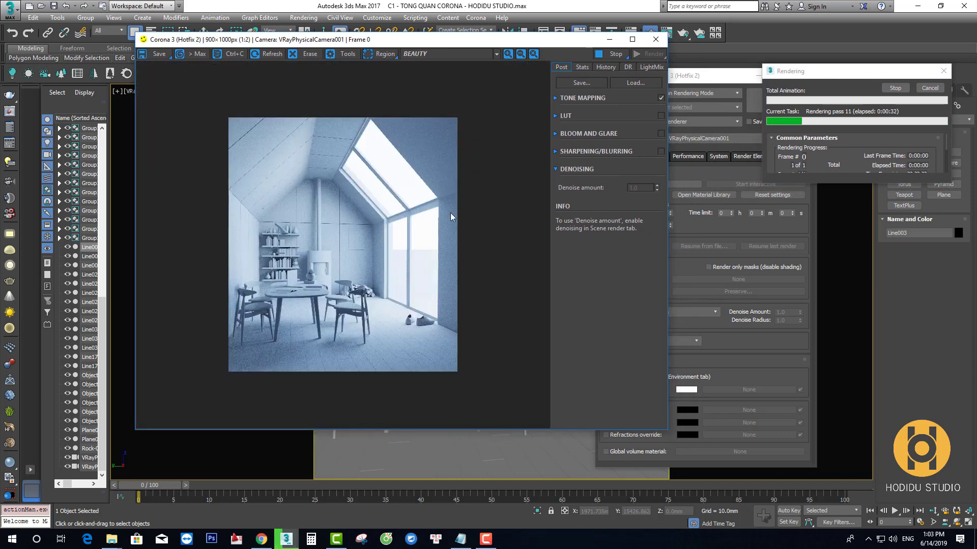
pyautogui.moveTo(804, 73)
pyautogui.mouseDown()
pyautogui.moveTo(575, 147)
pyautogui.moveTo(543, 174)
pyautogui.mouseUp()
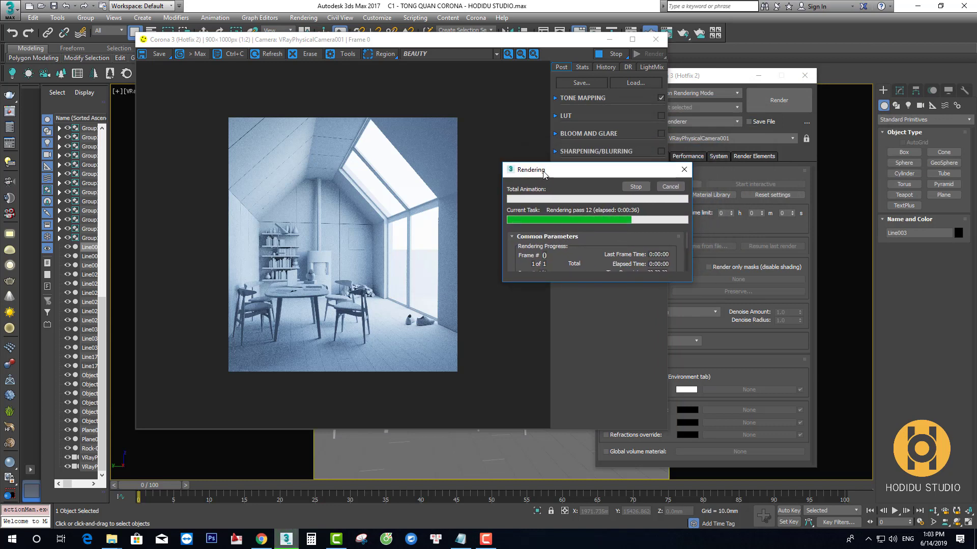